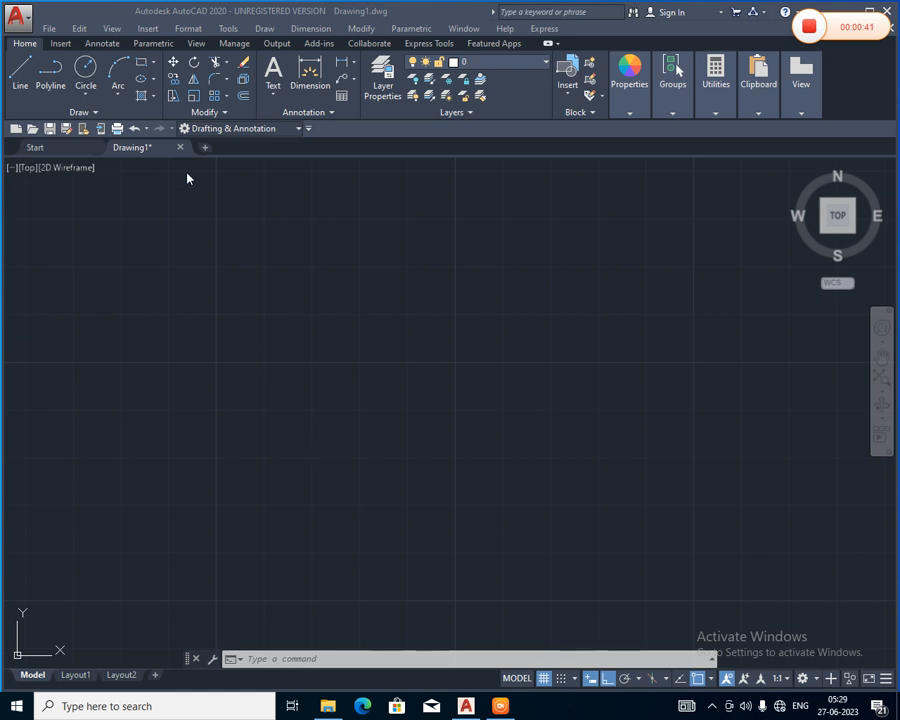
Step: Draw a circle by centre and radius in the drawing area, with a radius of 10
click(86, 94)
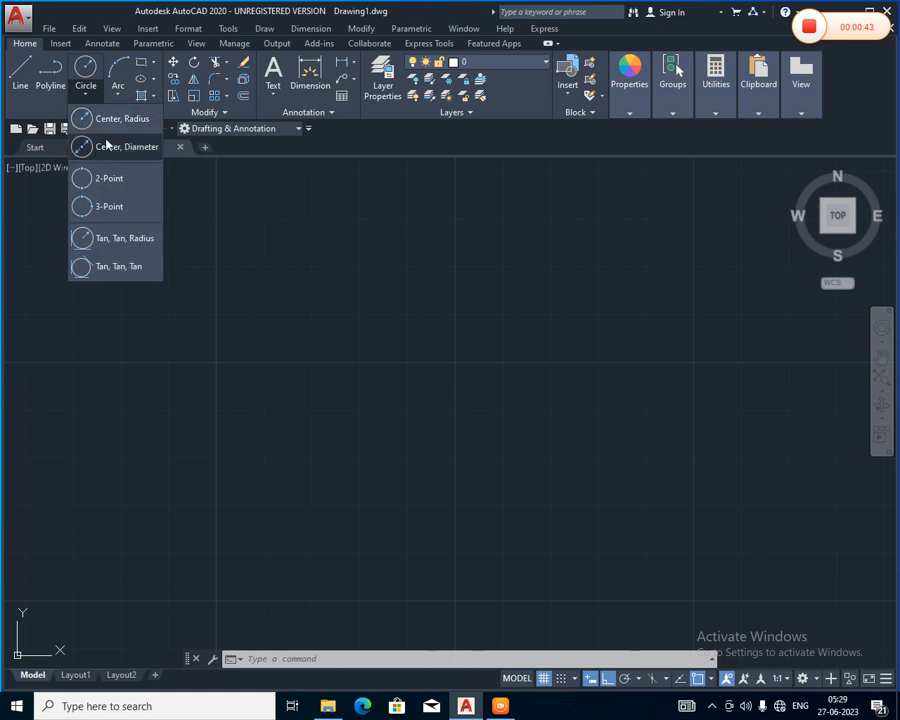
click(110, 119)
click(224, 351)
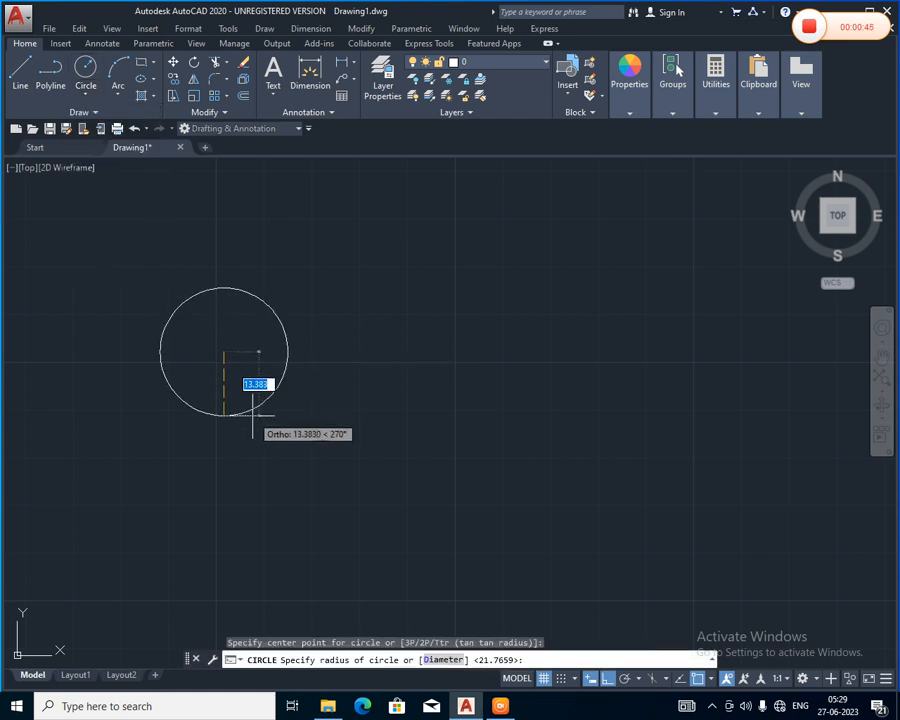
text(10)
key(Return)
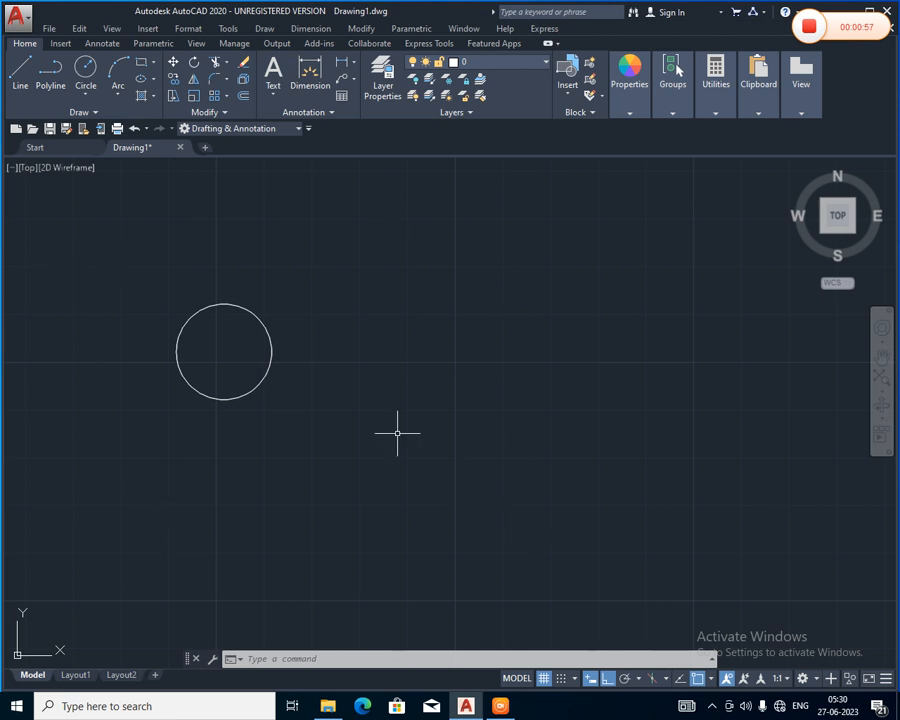
Step: Copy the circle from its centre to two positions horizontally to its right, about 37 and about 86 units away
click(175, 82)
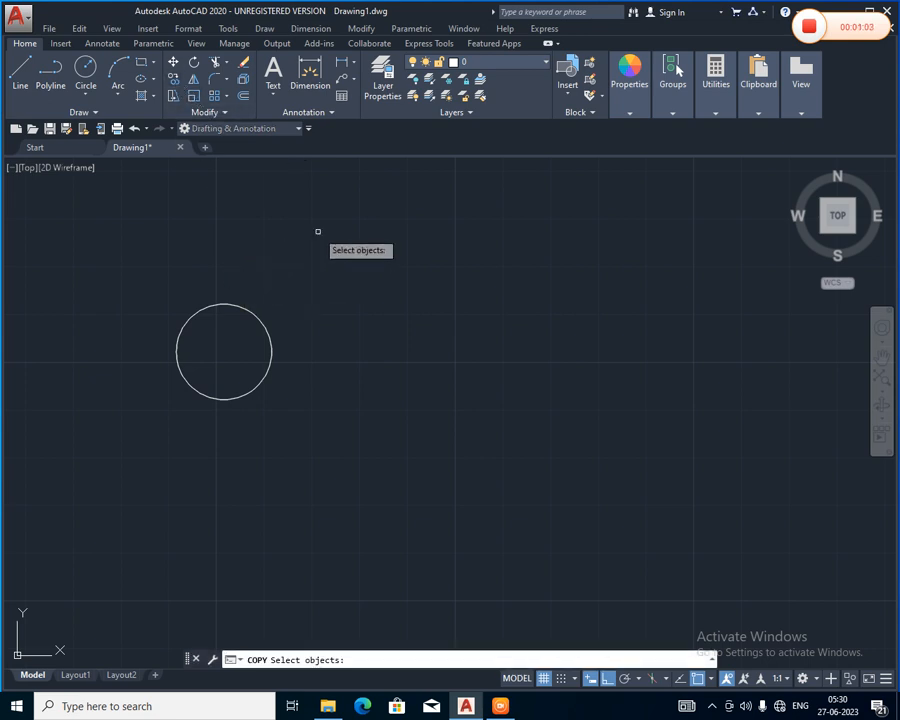
click(249, 311)
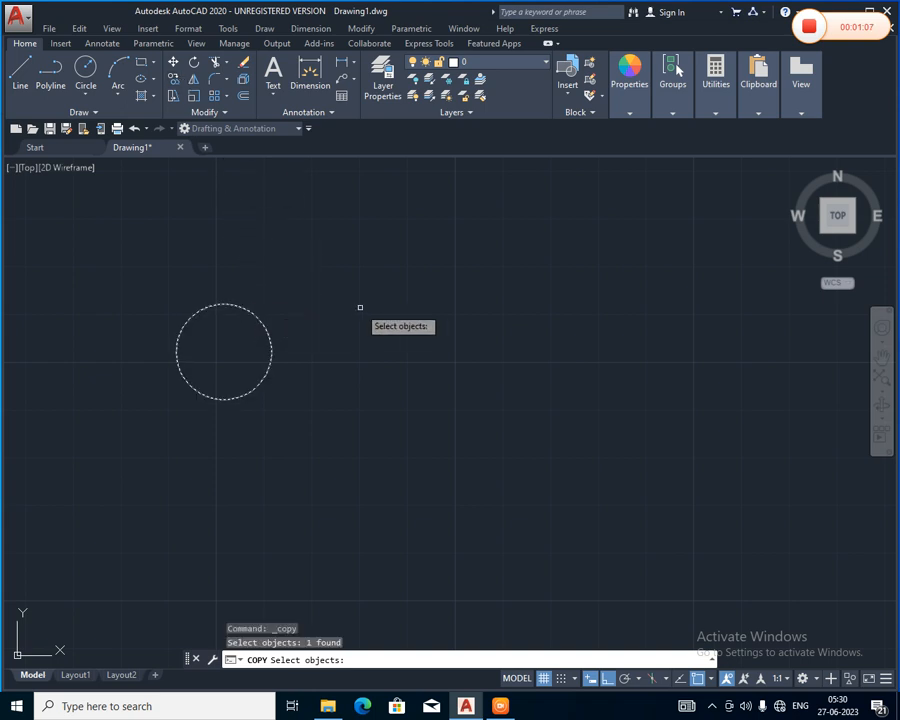
key(Return)
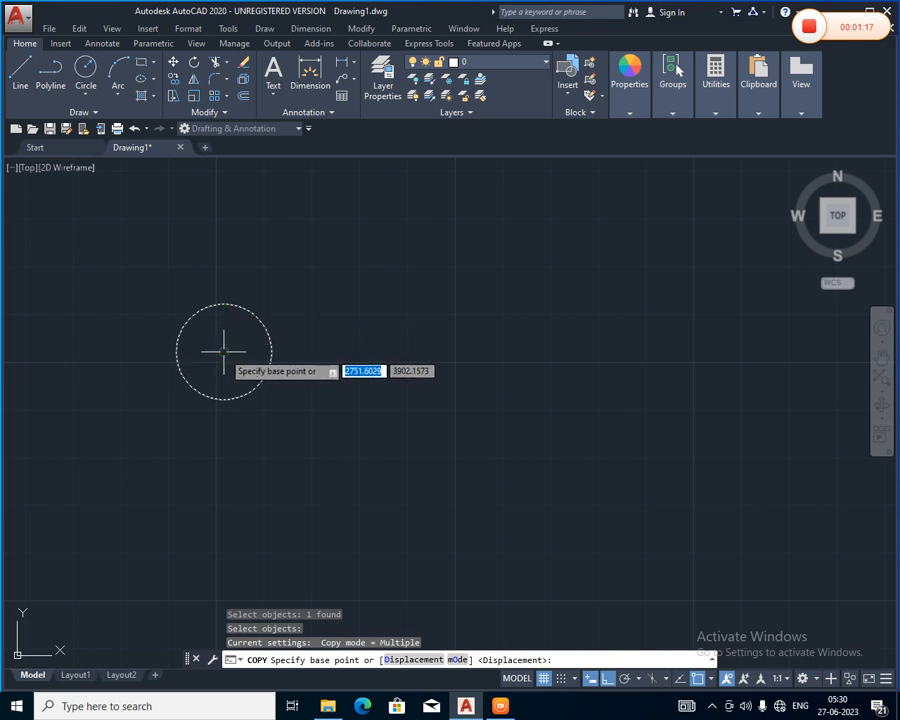
click(224, 351)
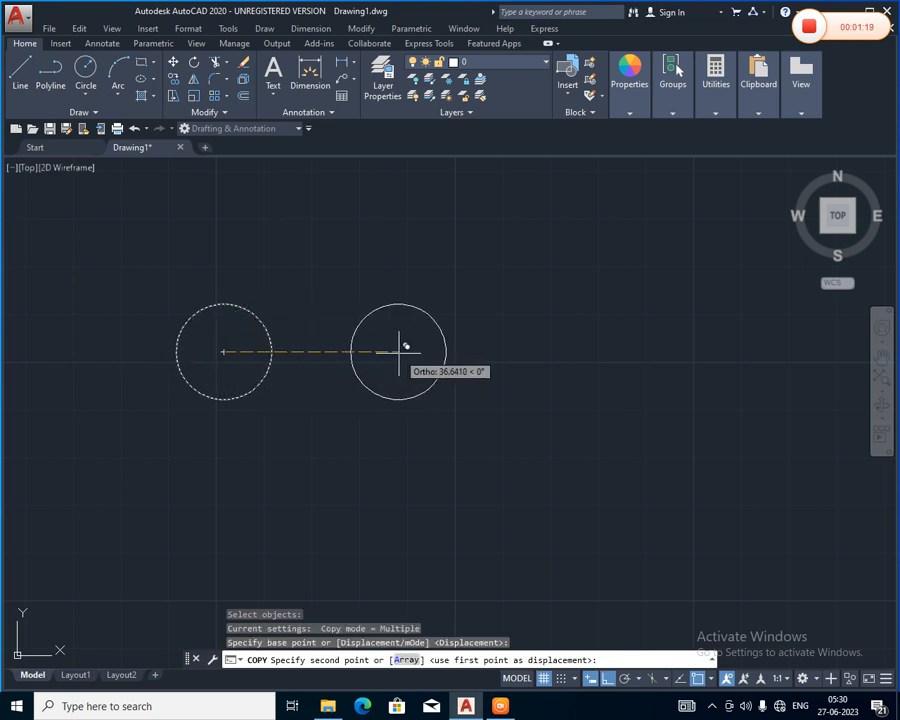
click(403, 347)
click(638, 420)
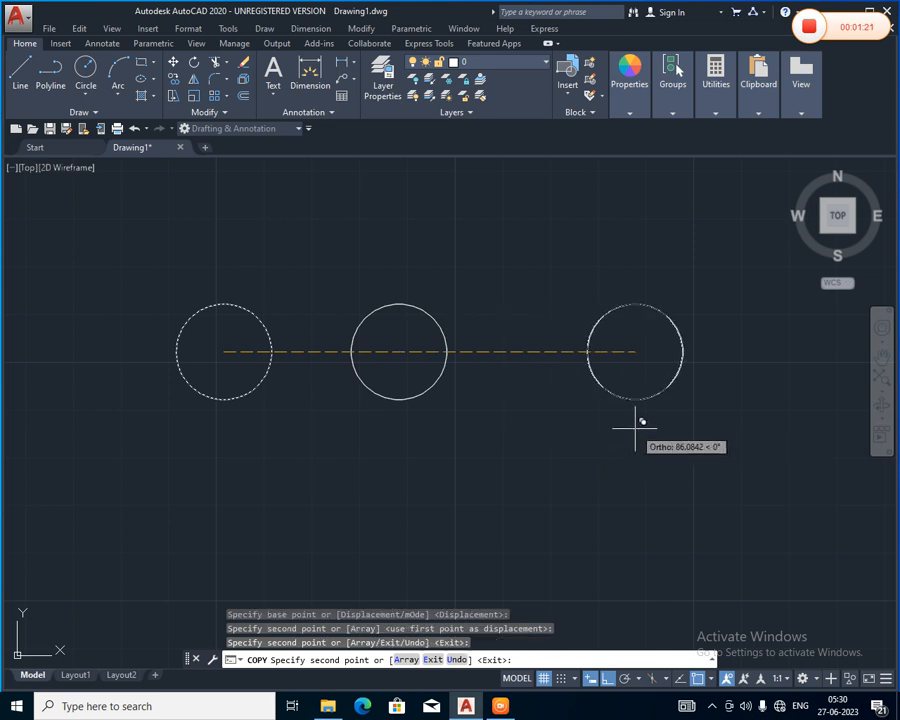
Step: Turn Ortho off, place eight more copies of the circle freely around the original, and end the Copy command
key(F8)
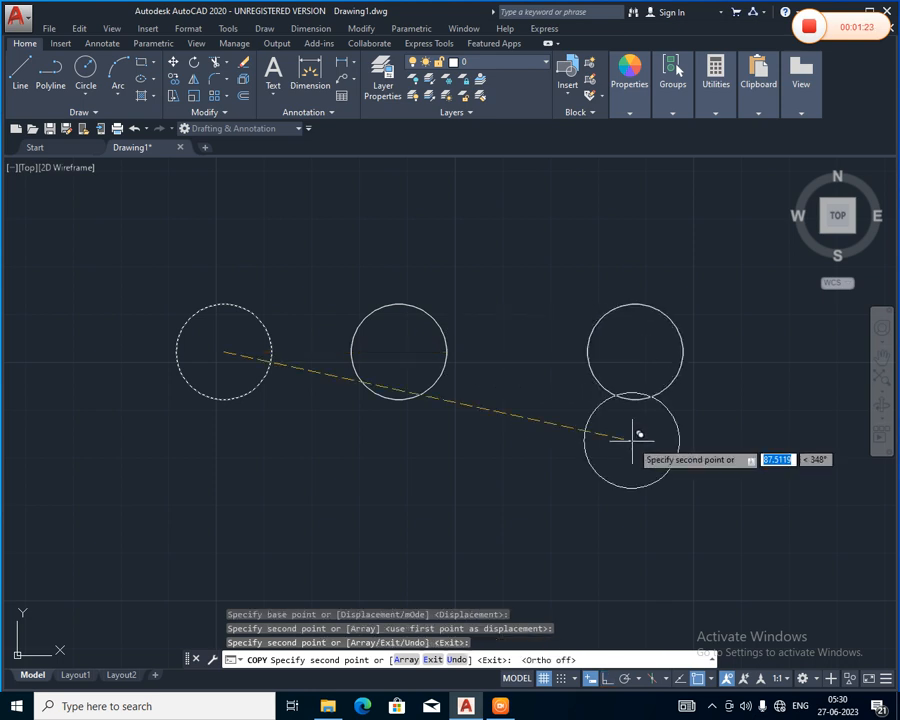
click(632, 502)
click(514, 484)
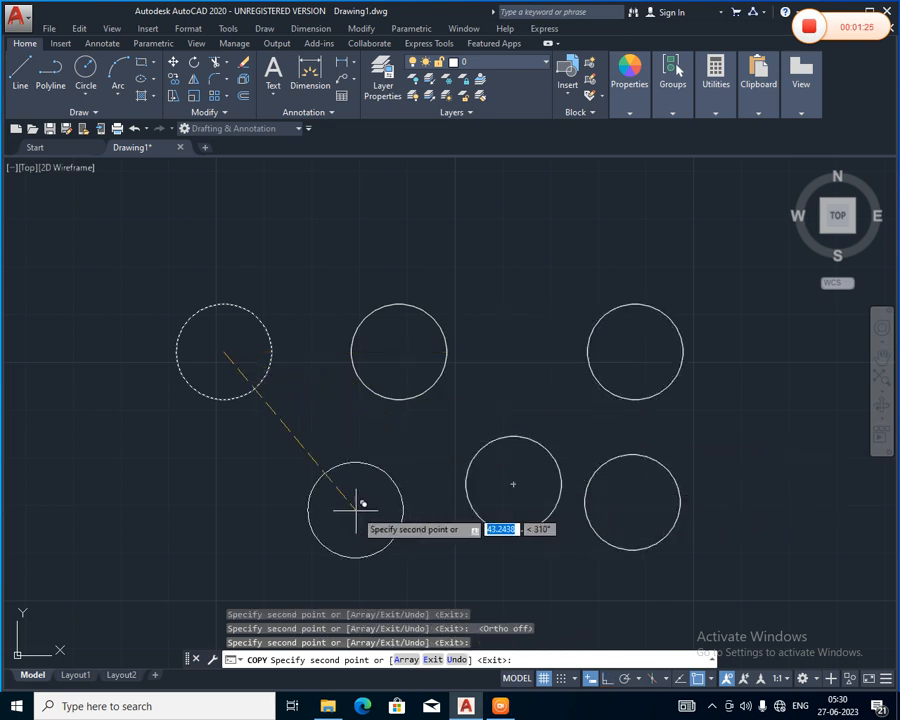
click(357, 510)
click(72, 514)
click(85, 243)
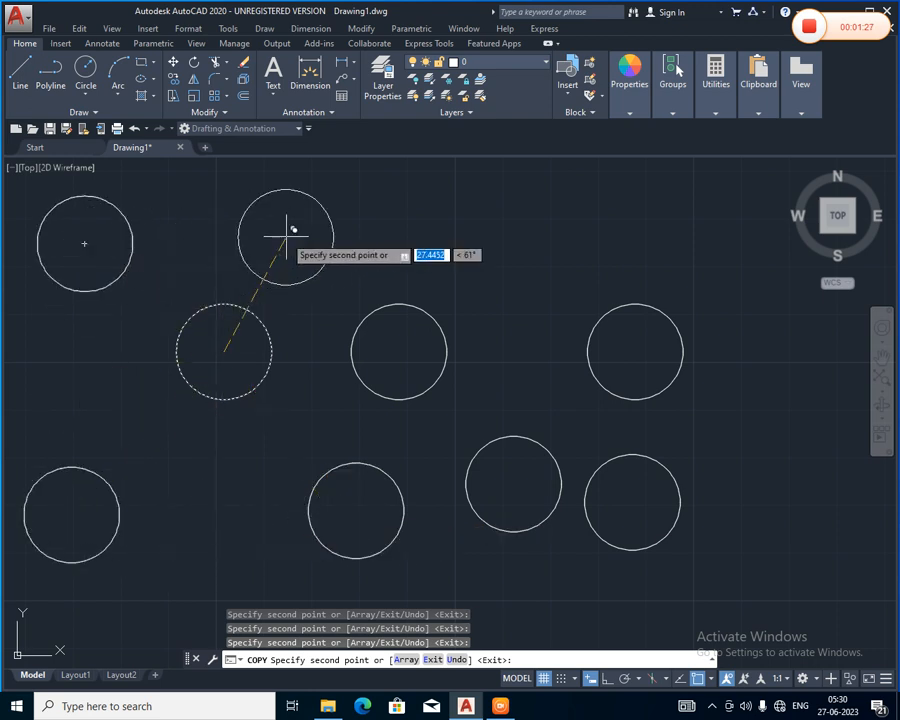
click(287, 236)
click(577, 222)
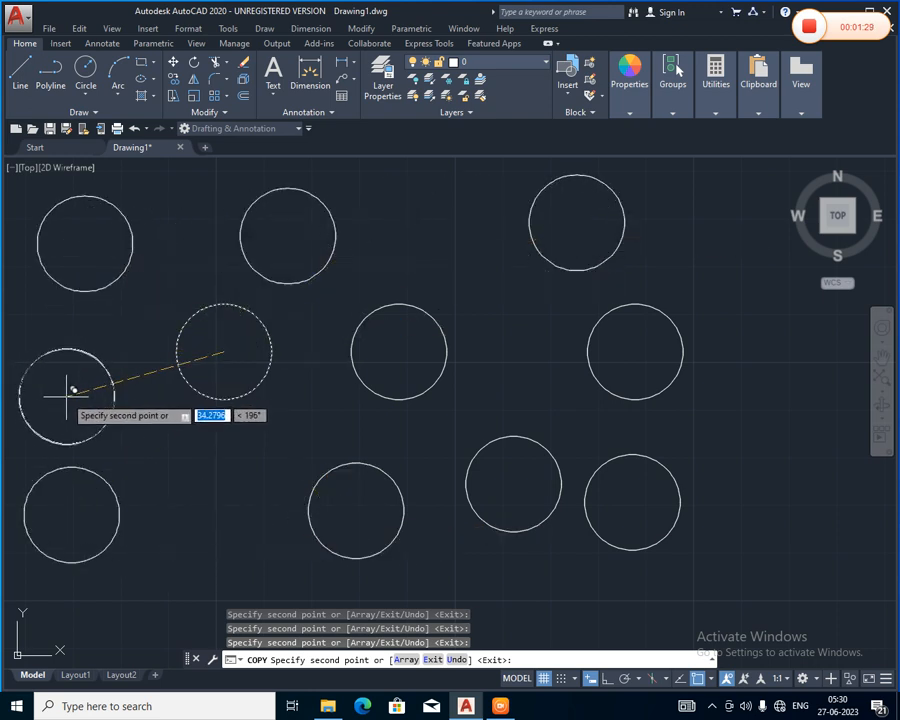
click(68, 396)
key(Escape)
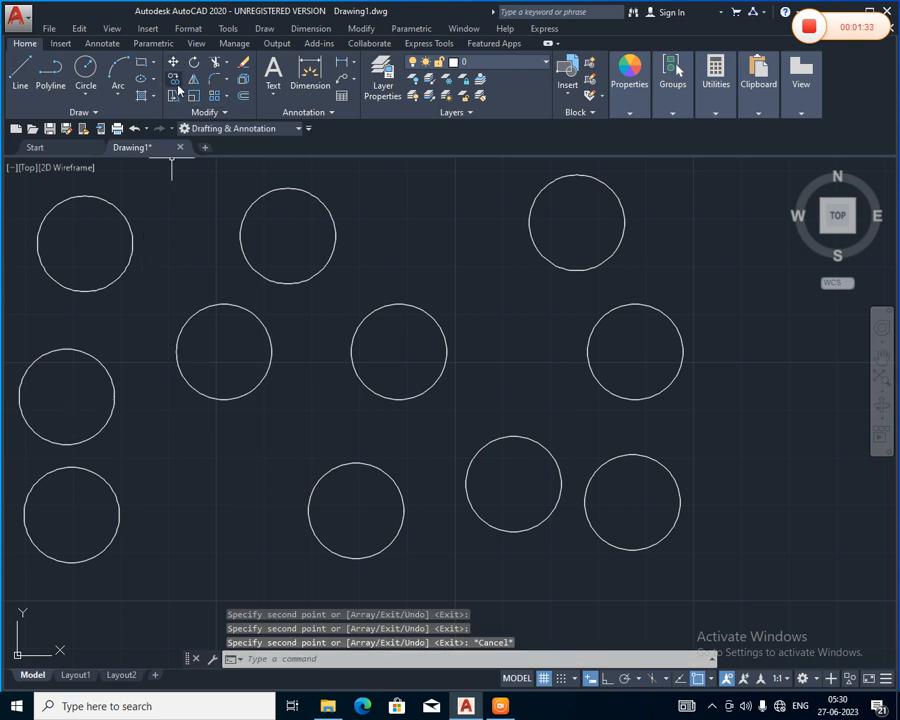
scroll(240, 425, down, 4)
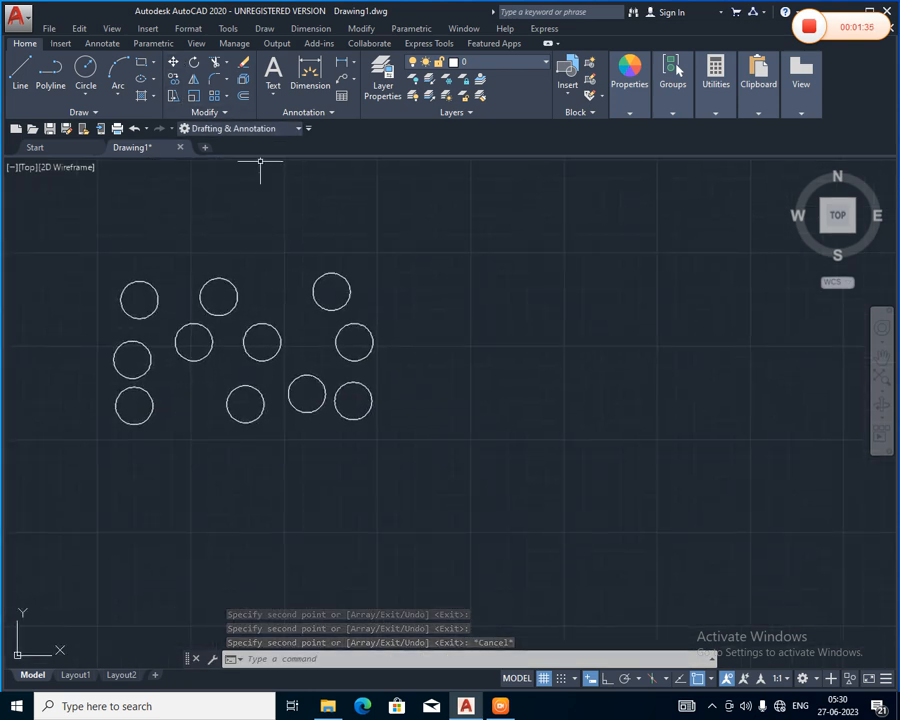
text(l)
key(Return)
click(466, 378)
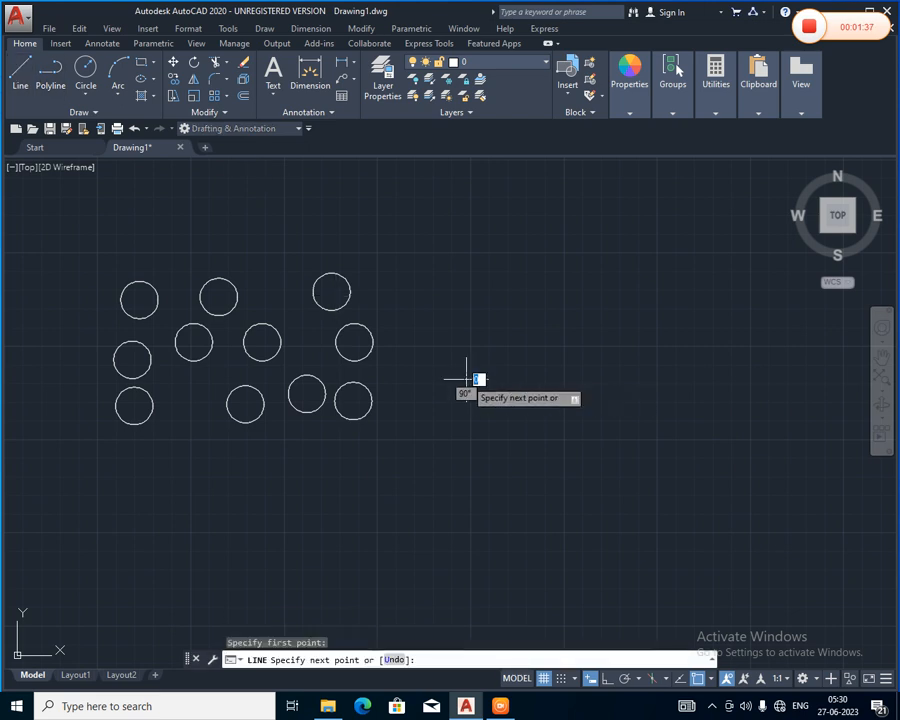
key(F8)
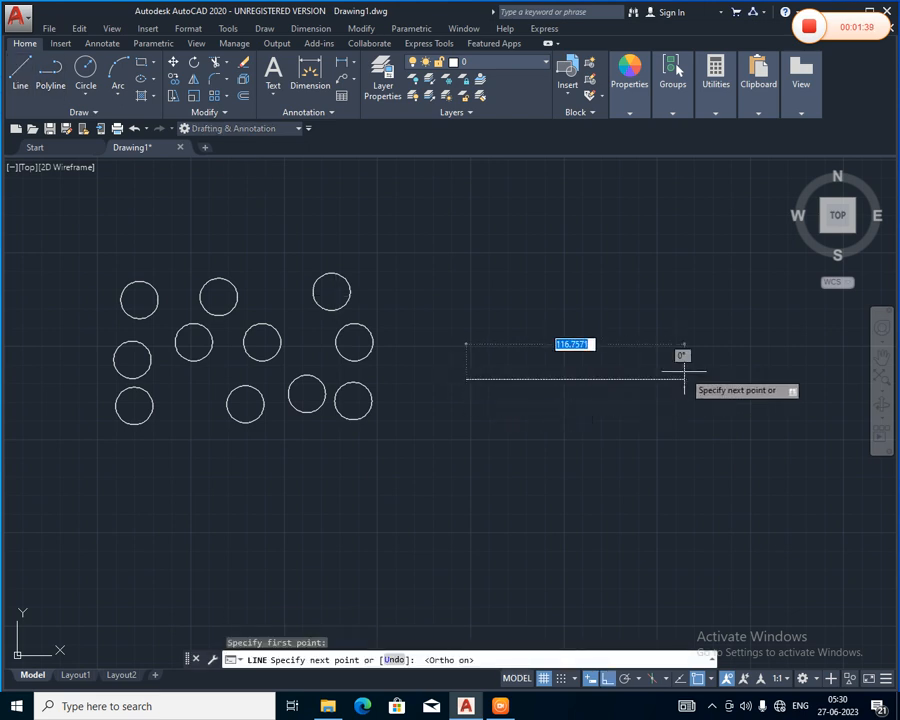
key(Return)
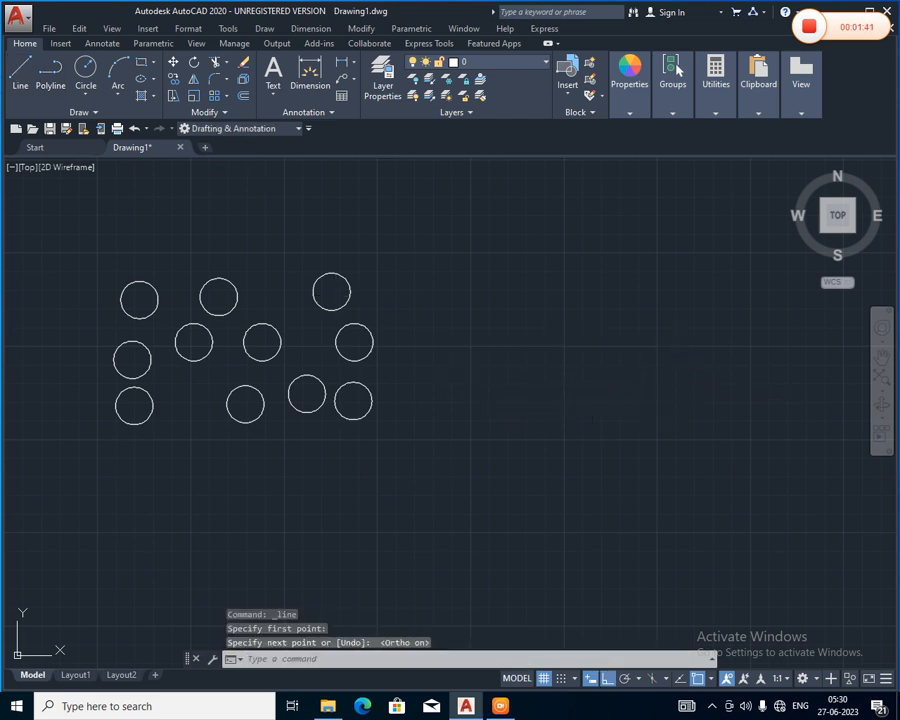
Step: Draw a single horizontal line in the empty space to the right of the group of circles
click(20, 68)
click(420, 360)
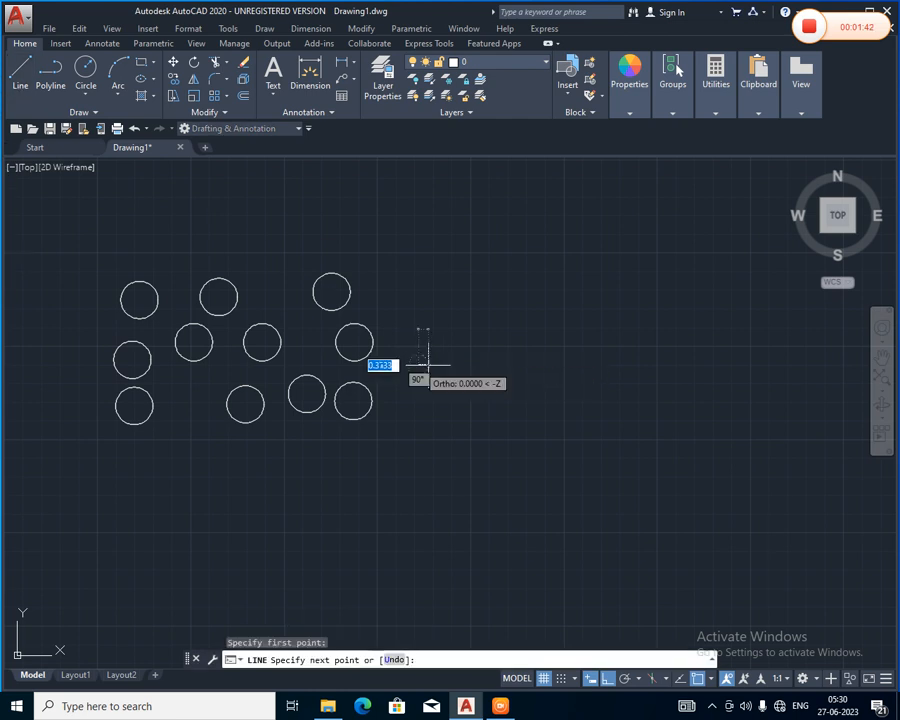
click(628, 364)
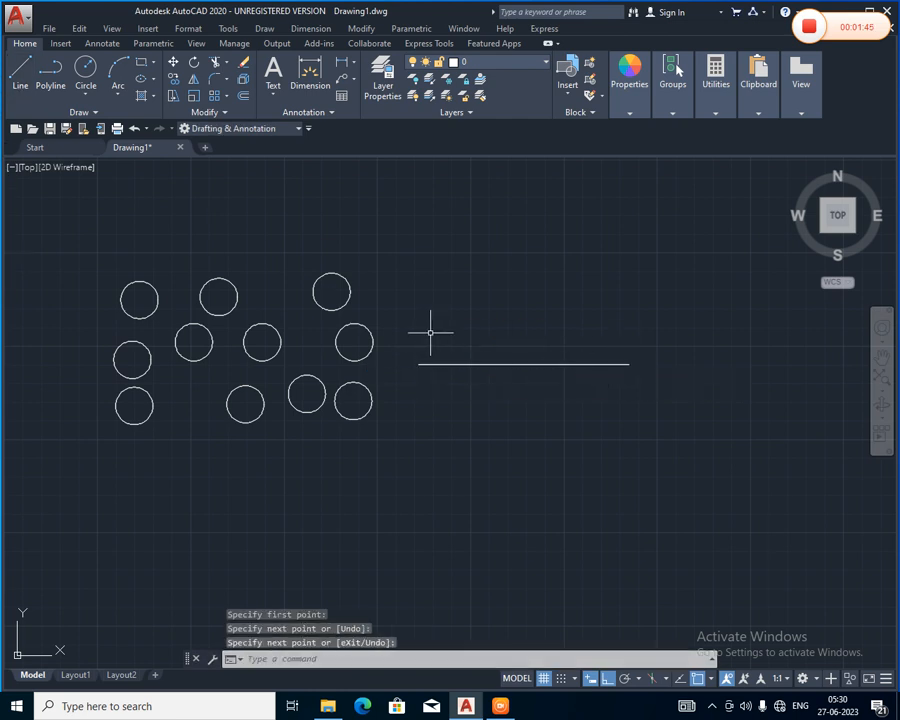
scroll(428, 330, up, 6)
scroll(276, 326, down, 4)
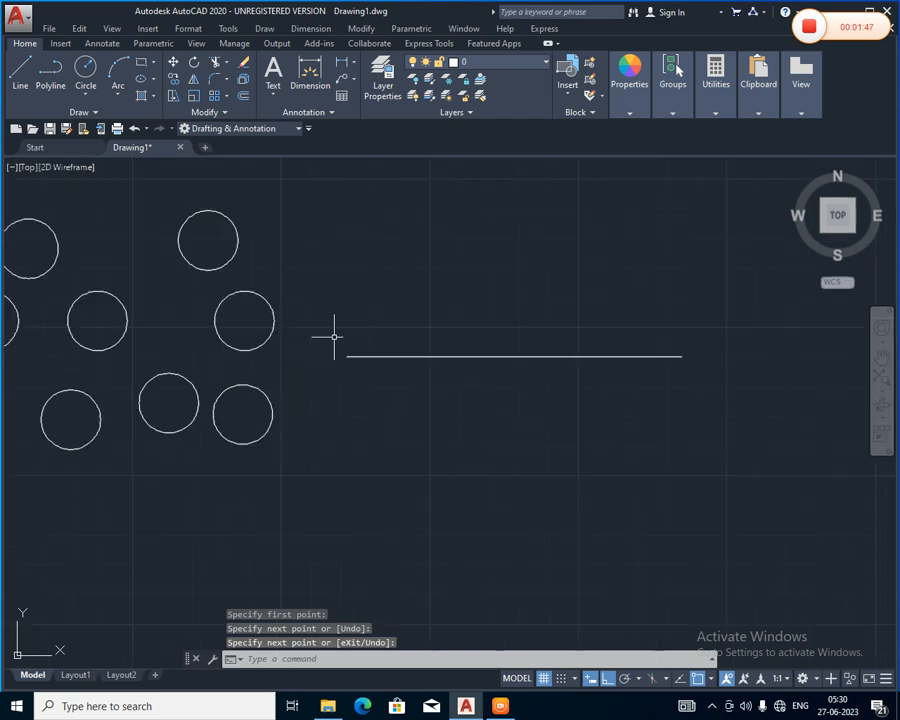
middle_drag(333, 337, 299, 348)
key(Escape)
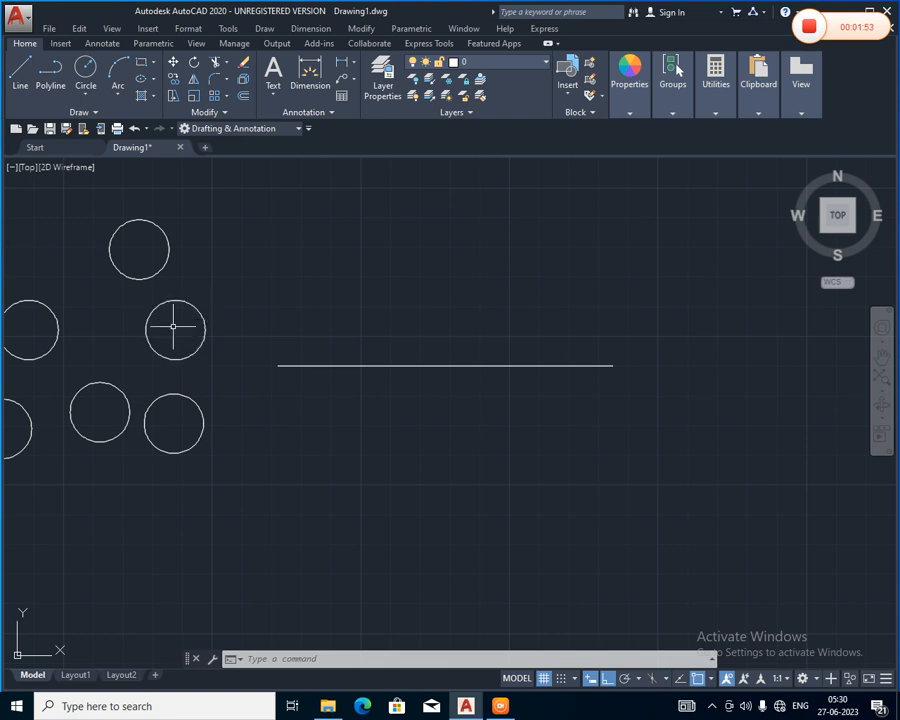
Step: With Ortho off, copy the circle nearest the line's left end by its centre onto the line's left endpoint
click(178, 83)
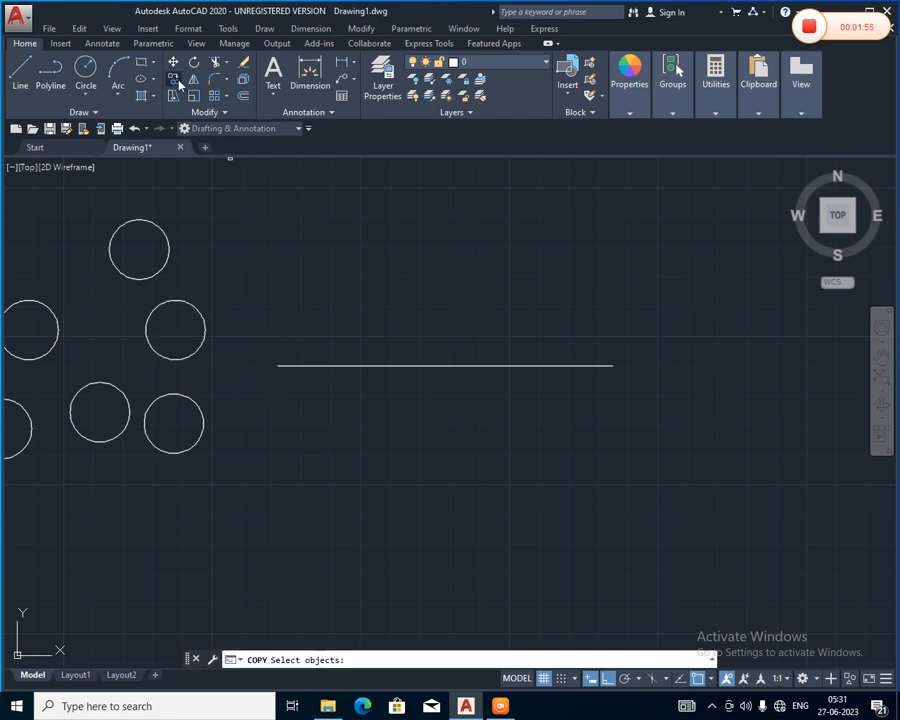
click(189, 301)
key(Return)
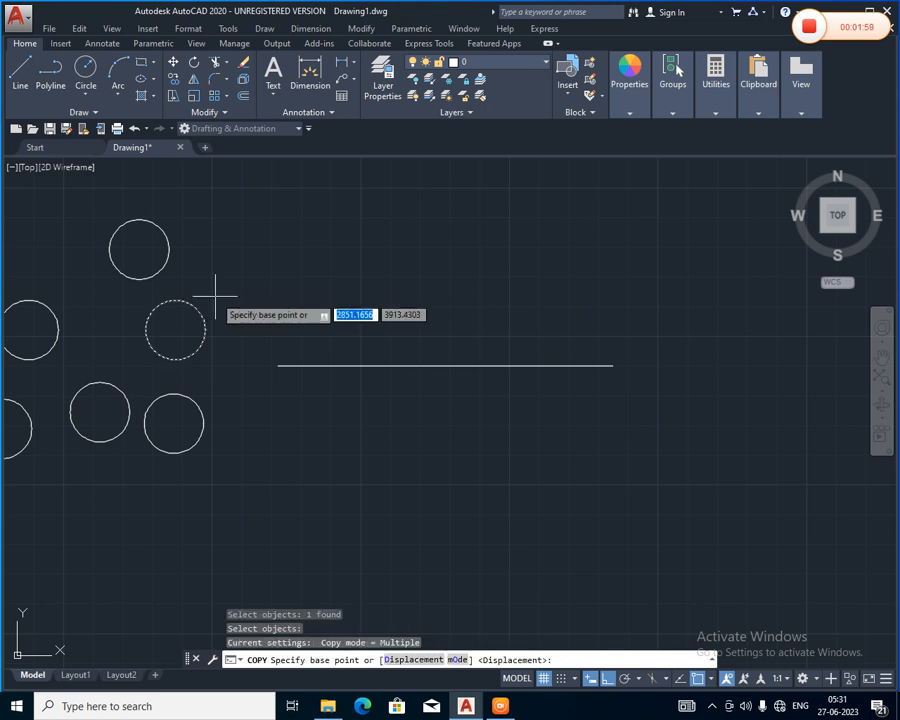
click(176, 330)
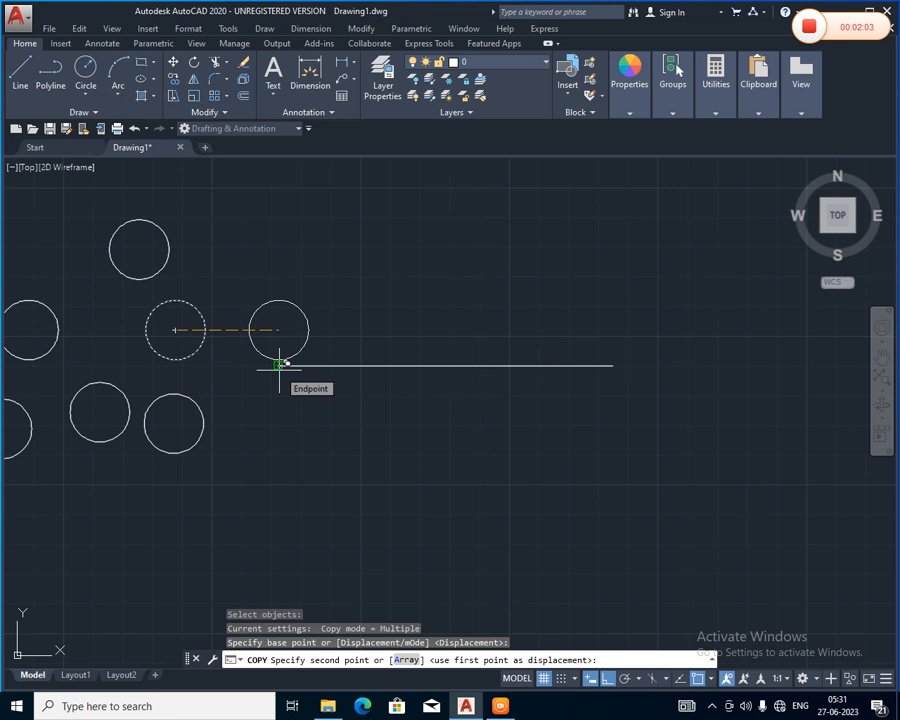
key(F8)
click(279, 365)
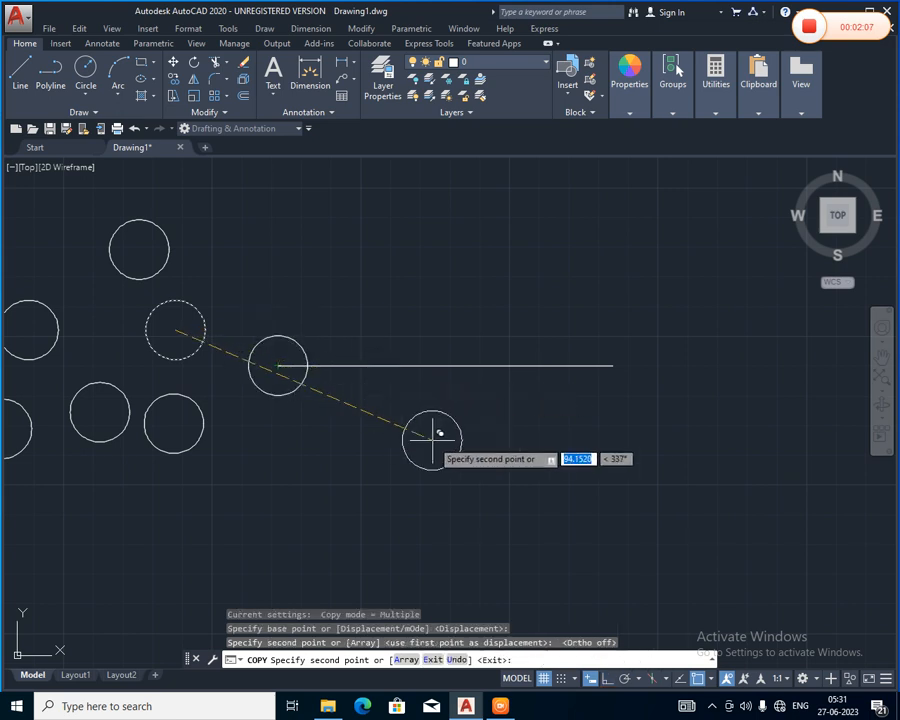
key(Escape)
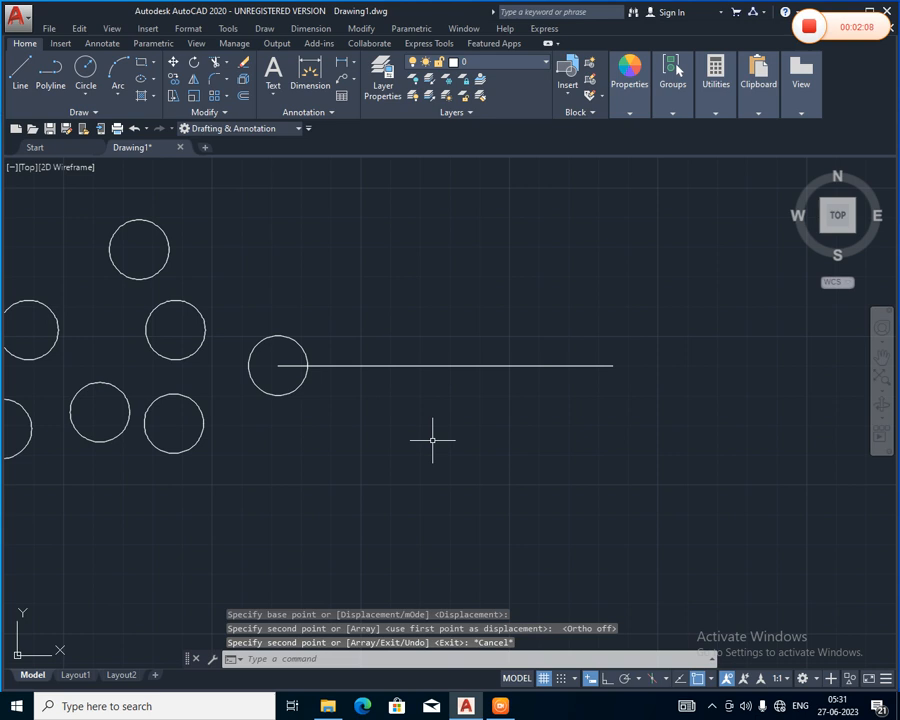
Step: Copy the same source circle by its bottom quadrant point onto the line's right endpoint
click(174, 80)
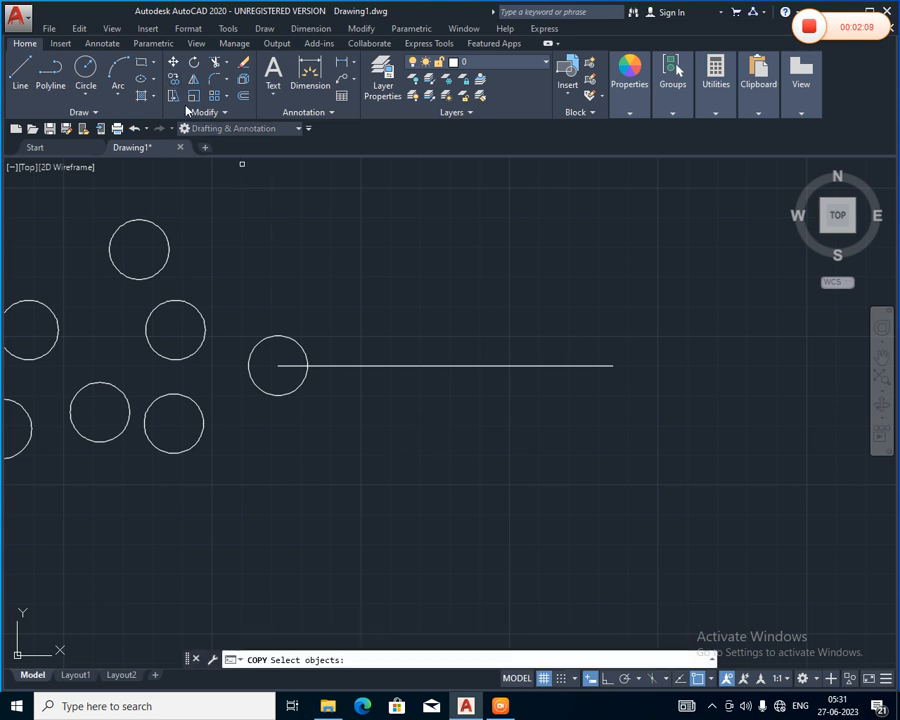
click(196, 309)
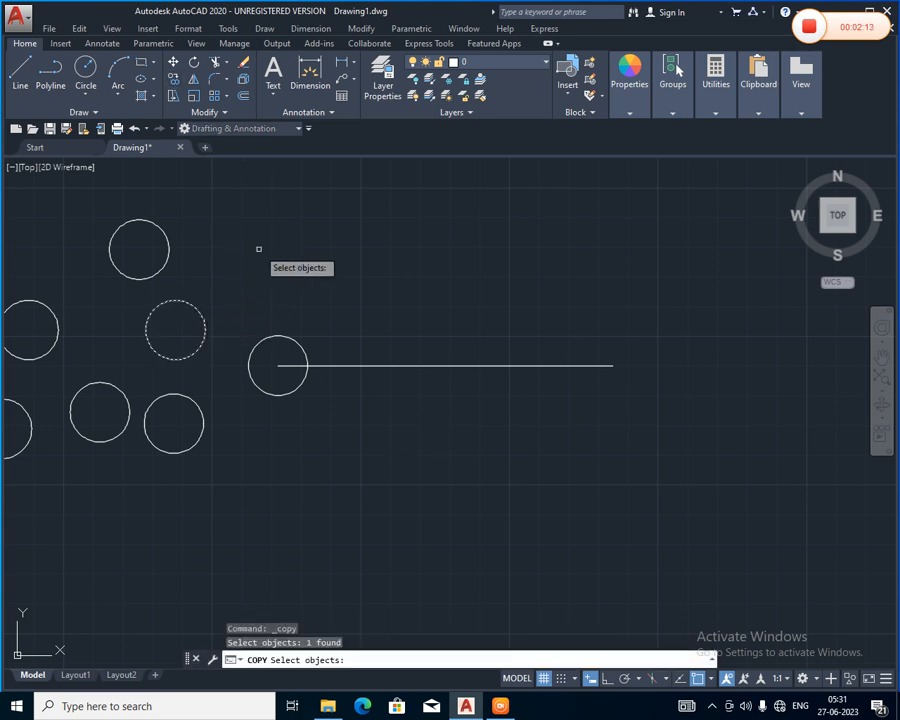
key(Return)
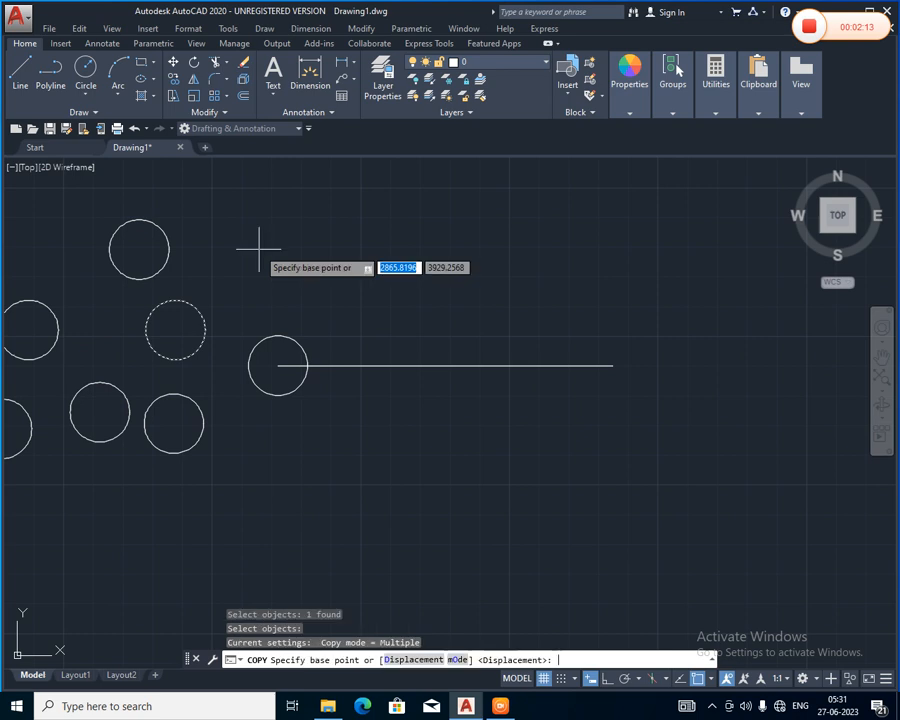
click(175, 358)
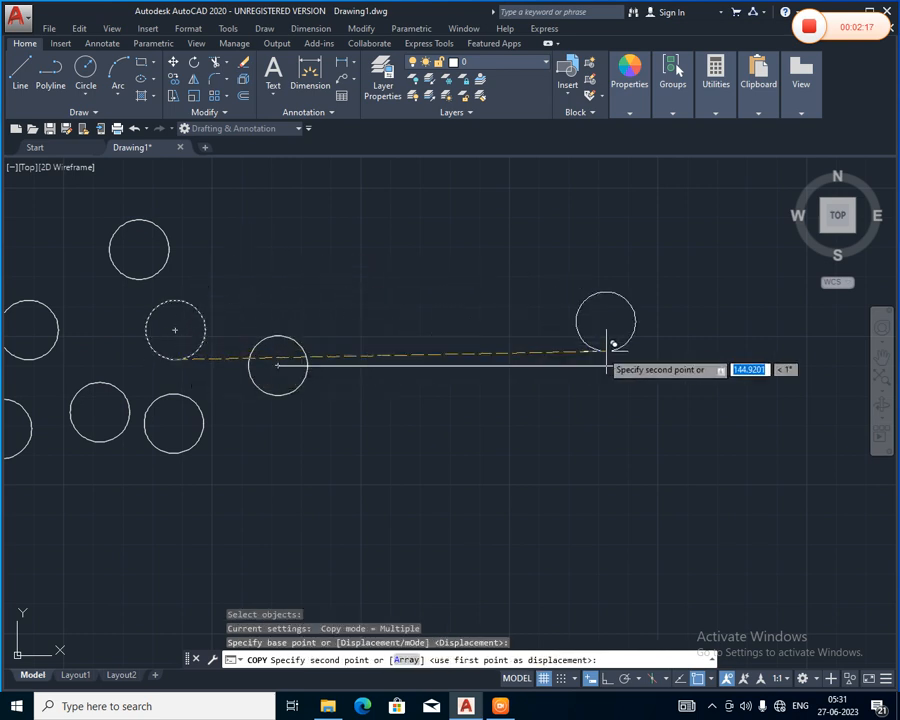
click(612, 365)
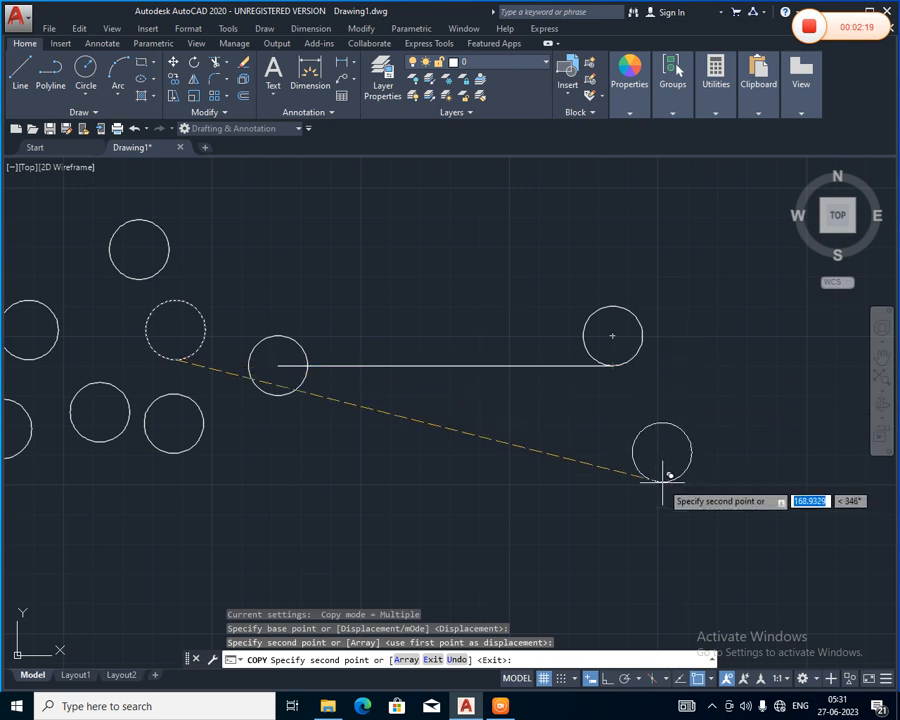
key(Escape)
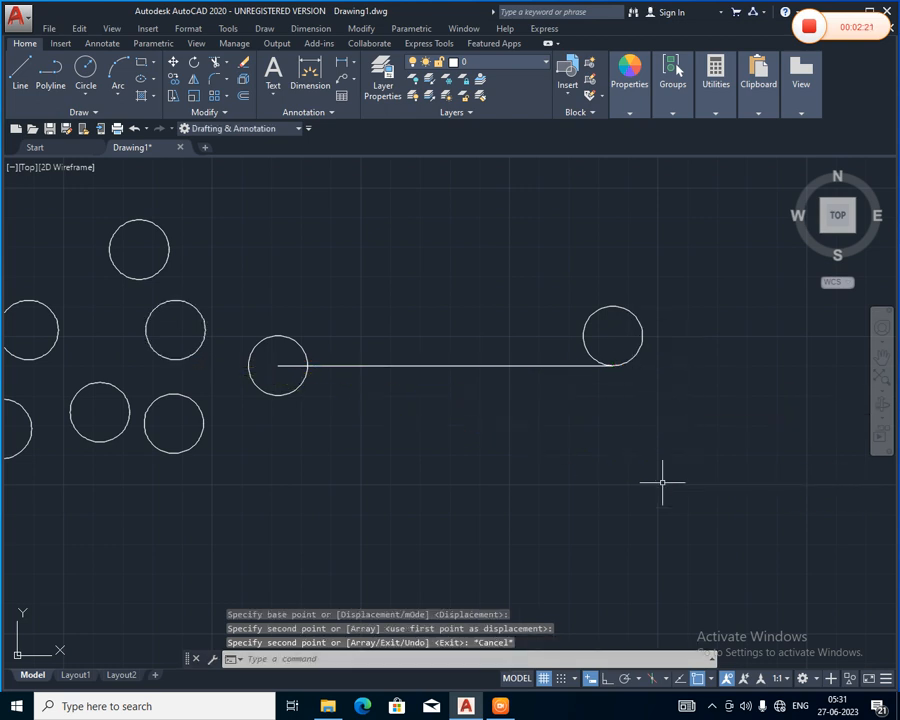
Step: Set the Copy mode to Single and copy the circle nearest the line's left end by its centre to just below that end
scroll(472, 440, down, 4)
middle_drag(474, 440, 446, 372)
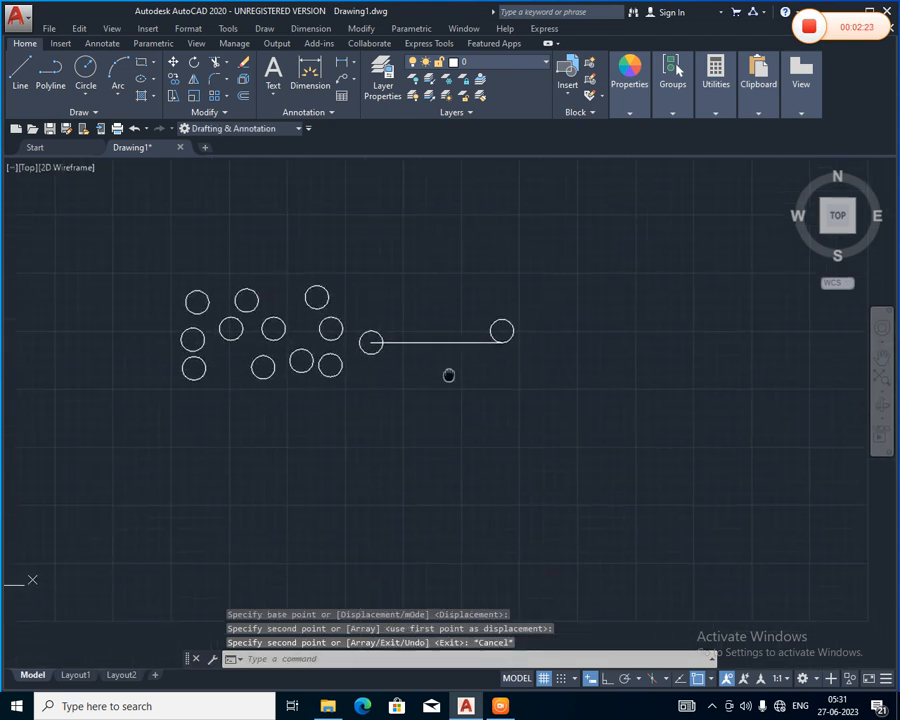
scroll(448, 373, up, 2)
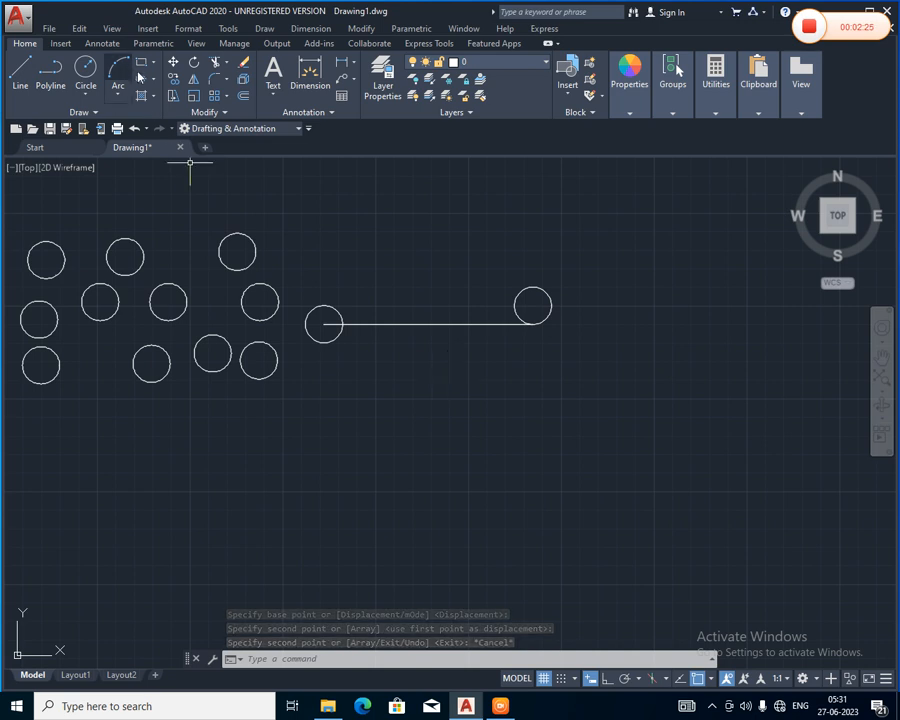
click(174, 80)
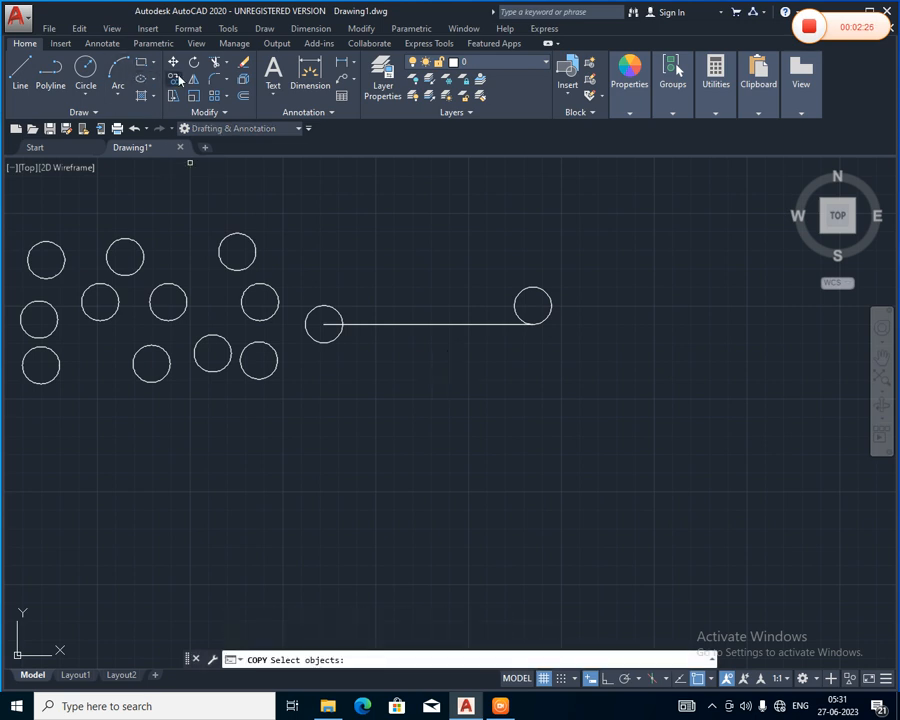
click(257, 343)
key(Return)
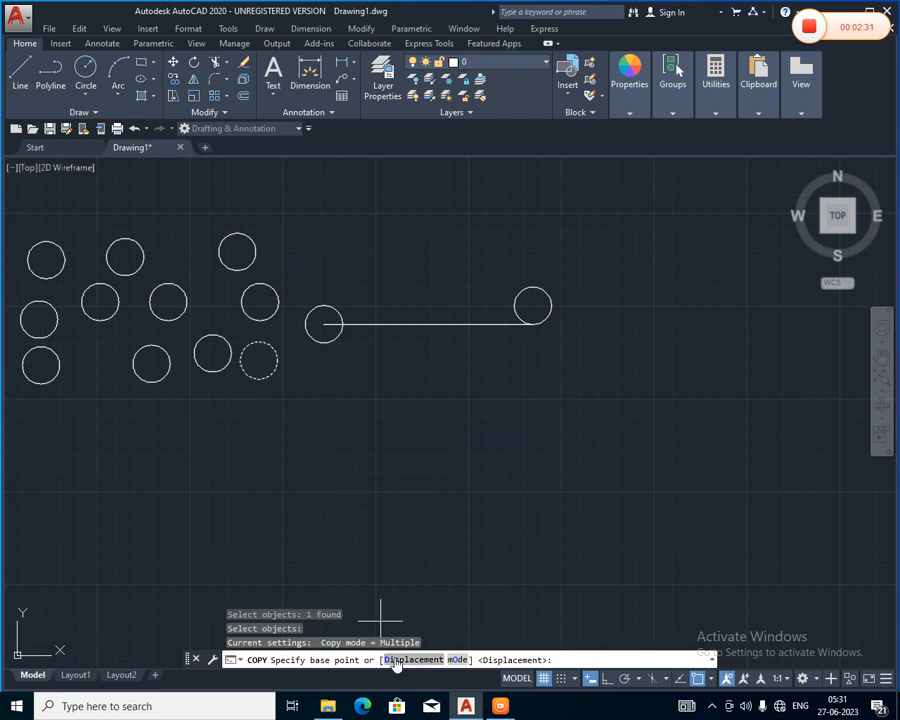
click(462, 661)
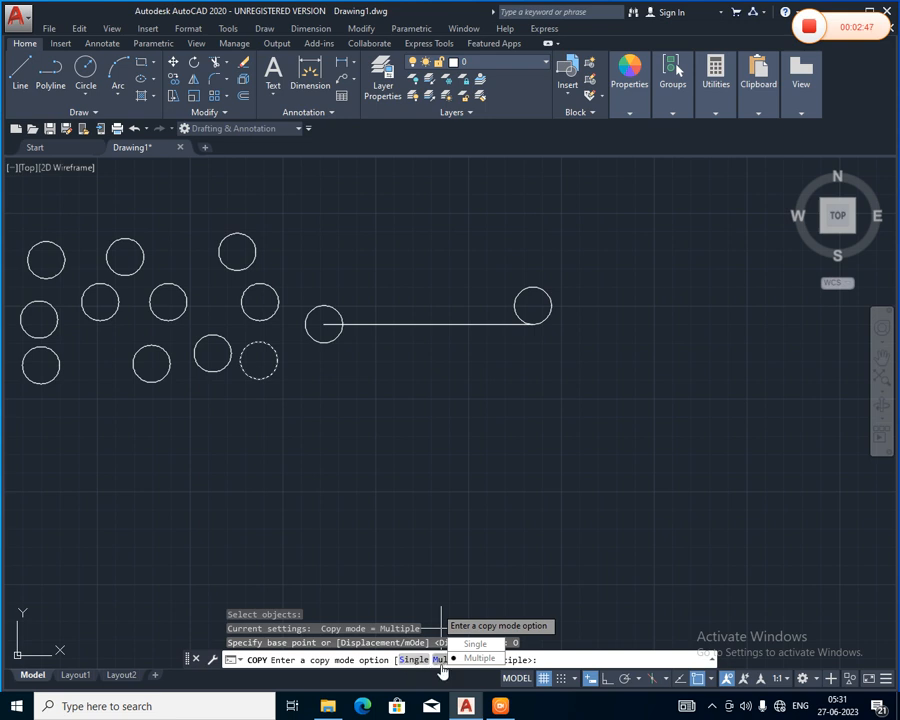
click(411, 660)
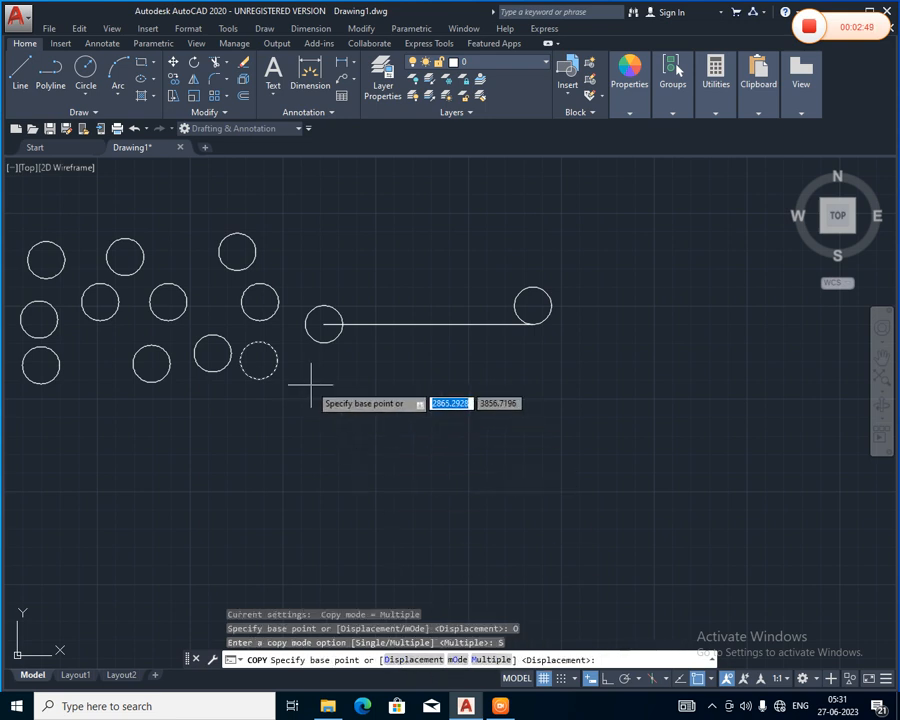
click(259, 361)
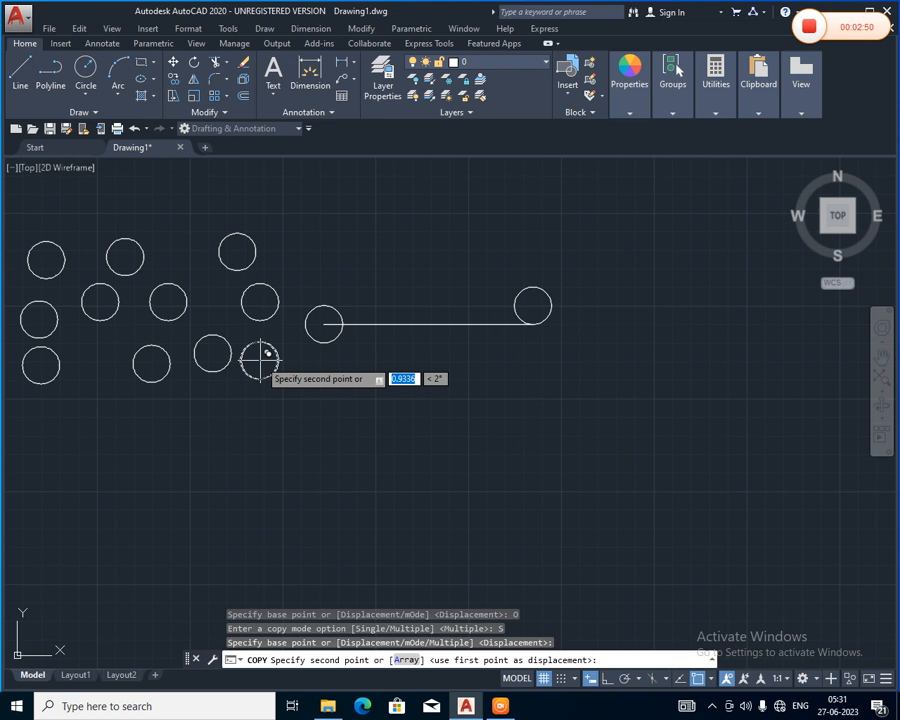
click(340, 361)
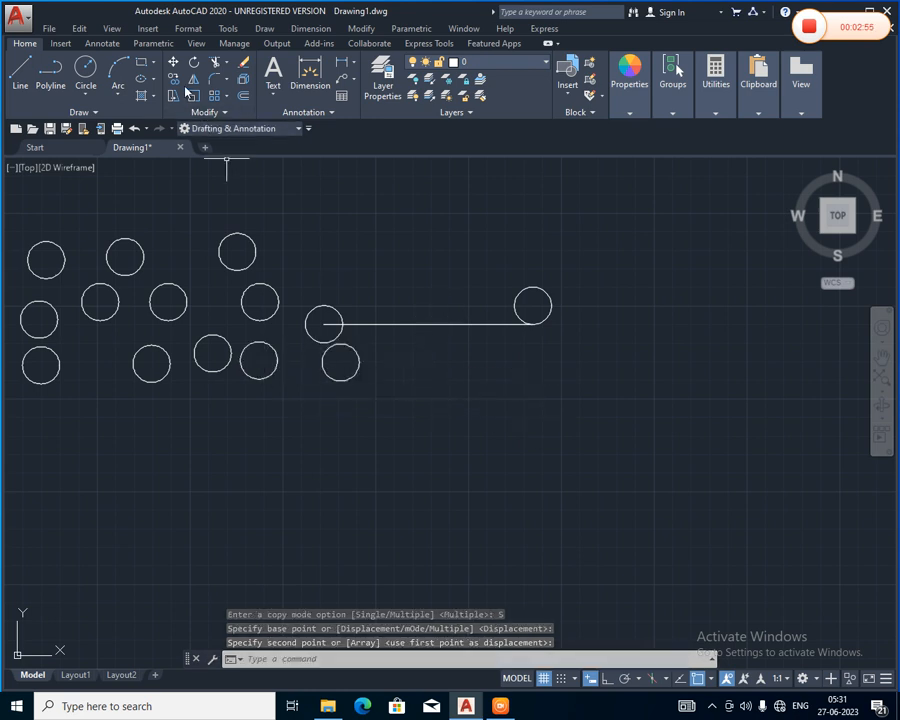
Step: Copy the same source circle by its centre with the Multiple option, placing thirteen copies freely around the line, and end the command
key(Return)
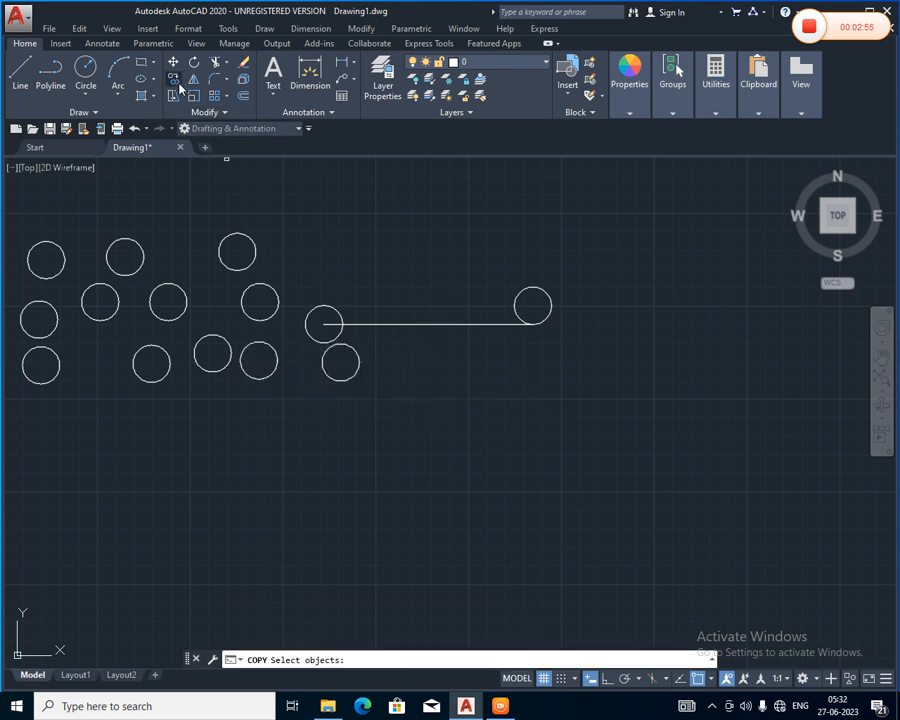
click(272, 349)
key(Return)
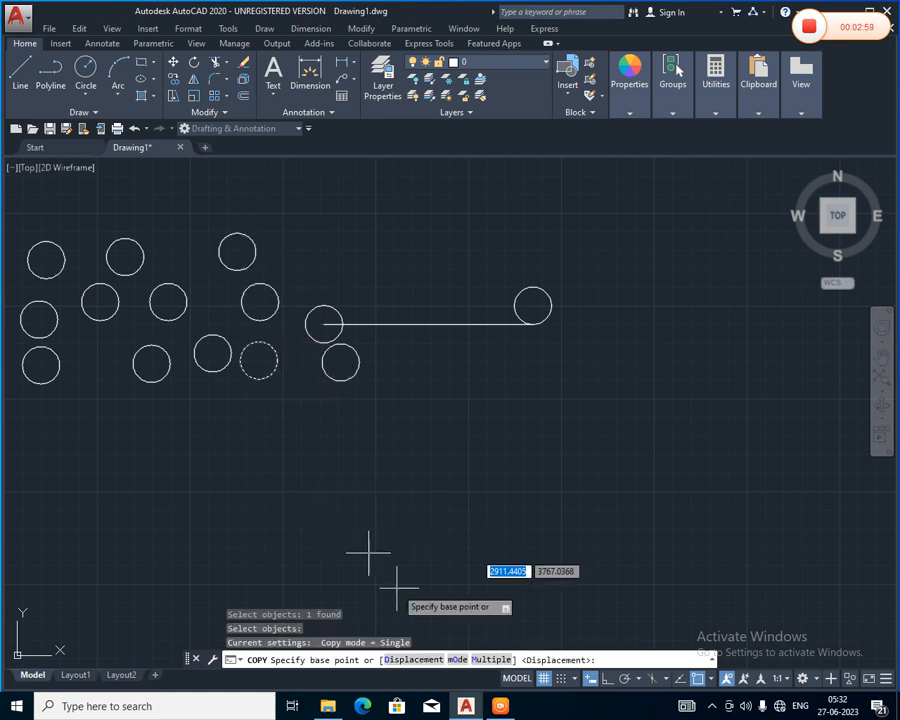
click(476, 660)
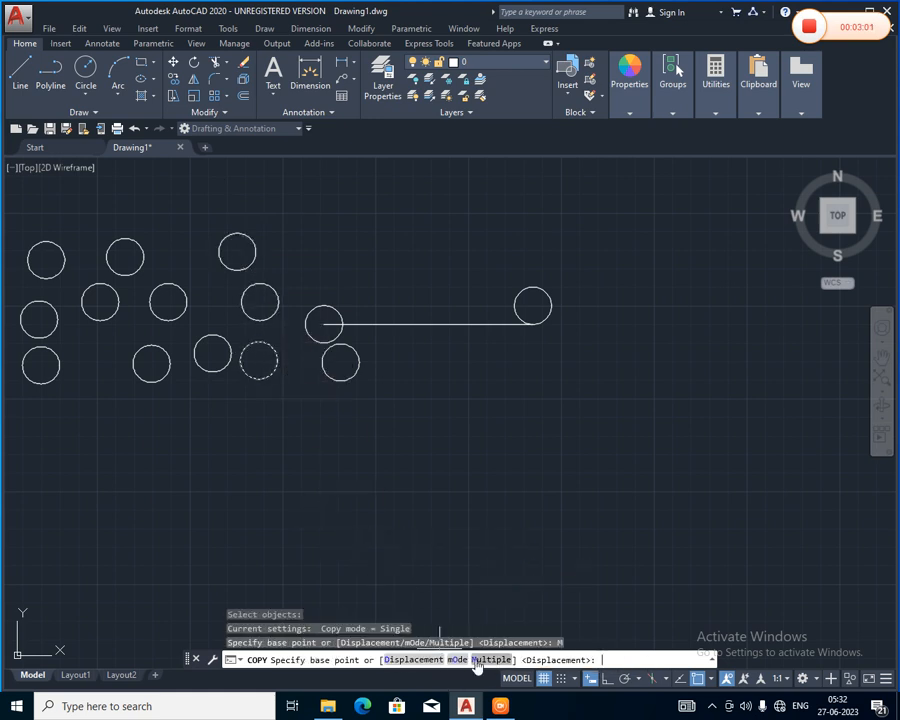
click(258, 360)
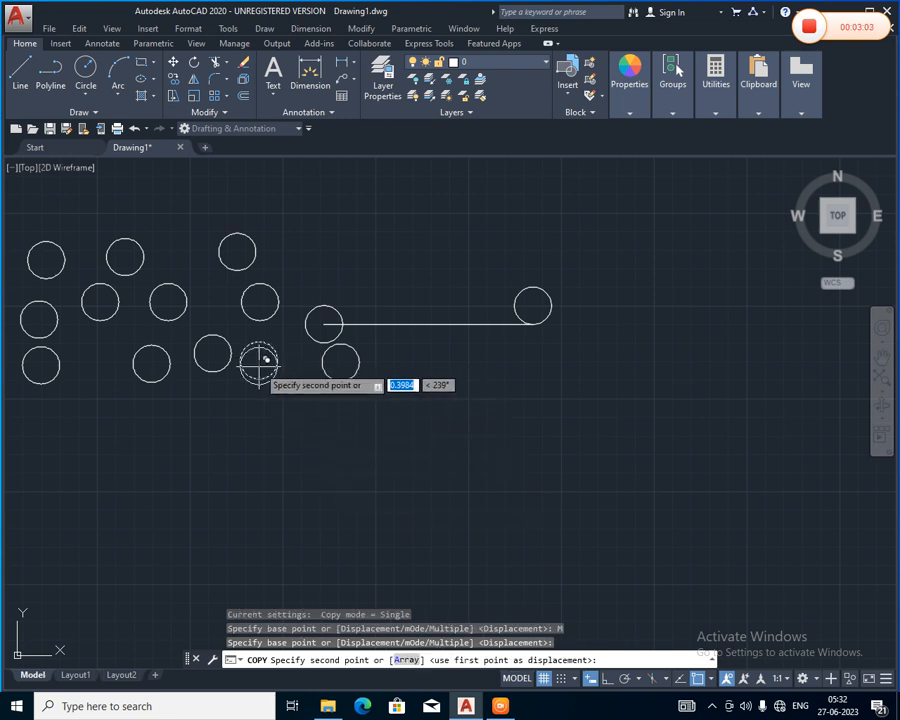
click(324, 434)
click(421, 435)
click(509, 435)
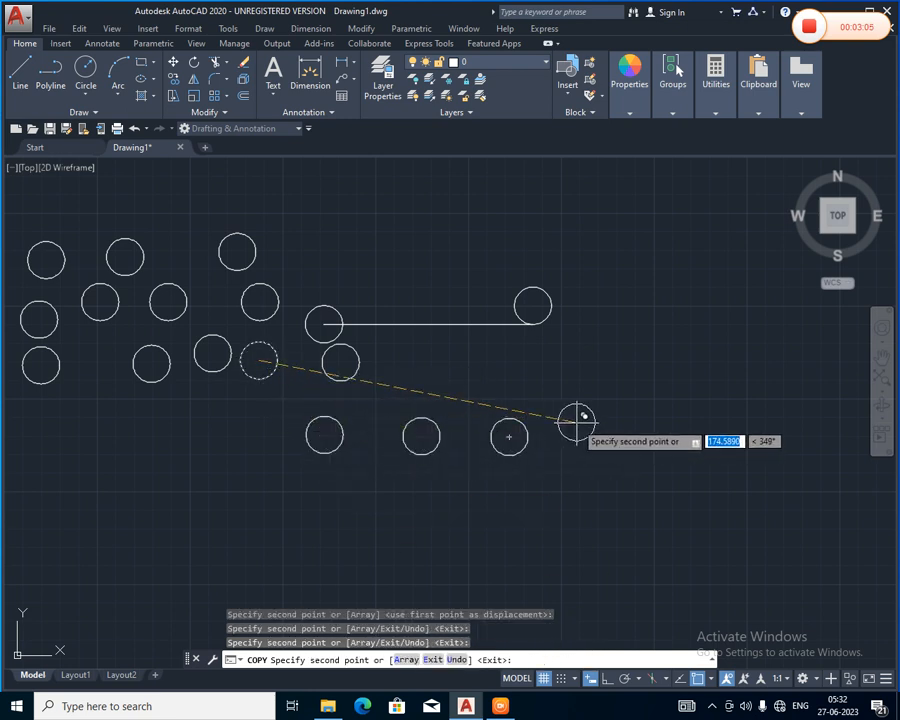
click(576, 423)
click(628, 312)
click(577, 228)
click(461, 231)
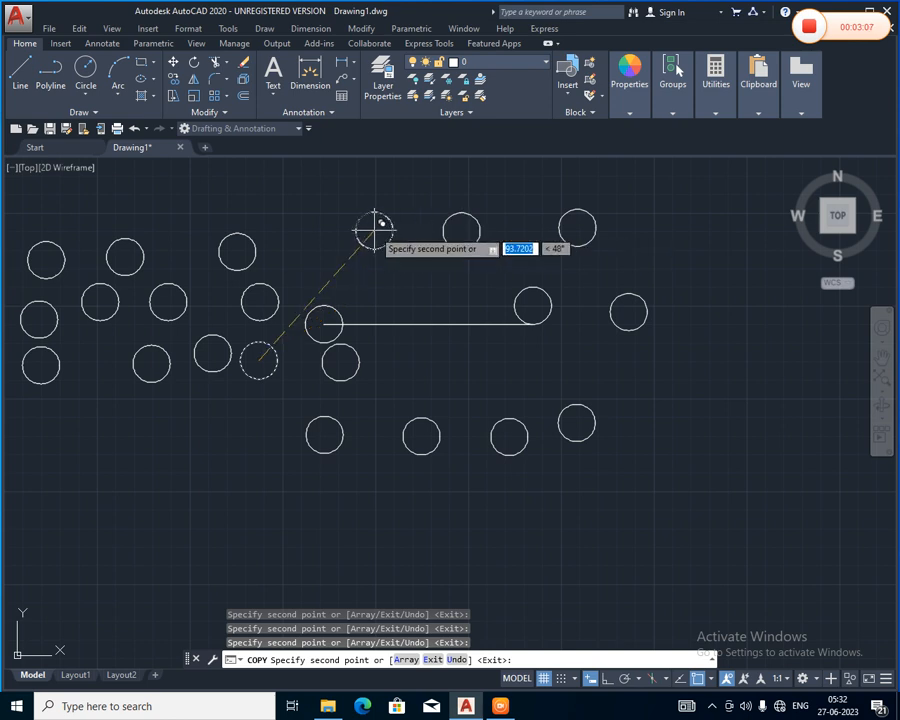
click(374, 231)
click(326, 213)
click(421, 277)
click(413, 381)
click(546, 375)
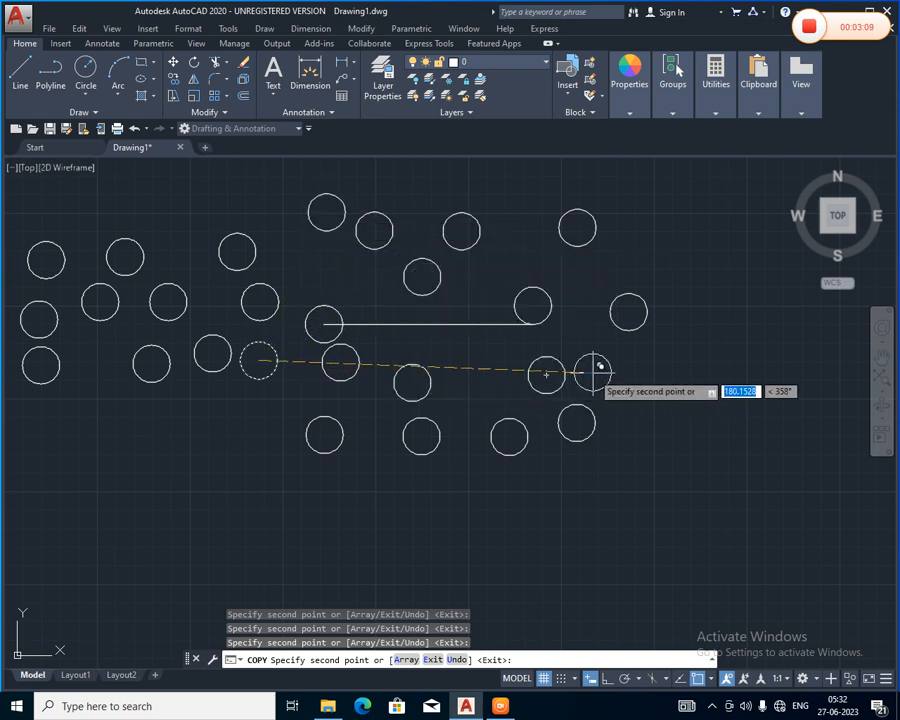
click(619, 371)
key(Escape)
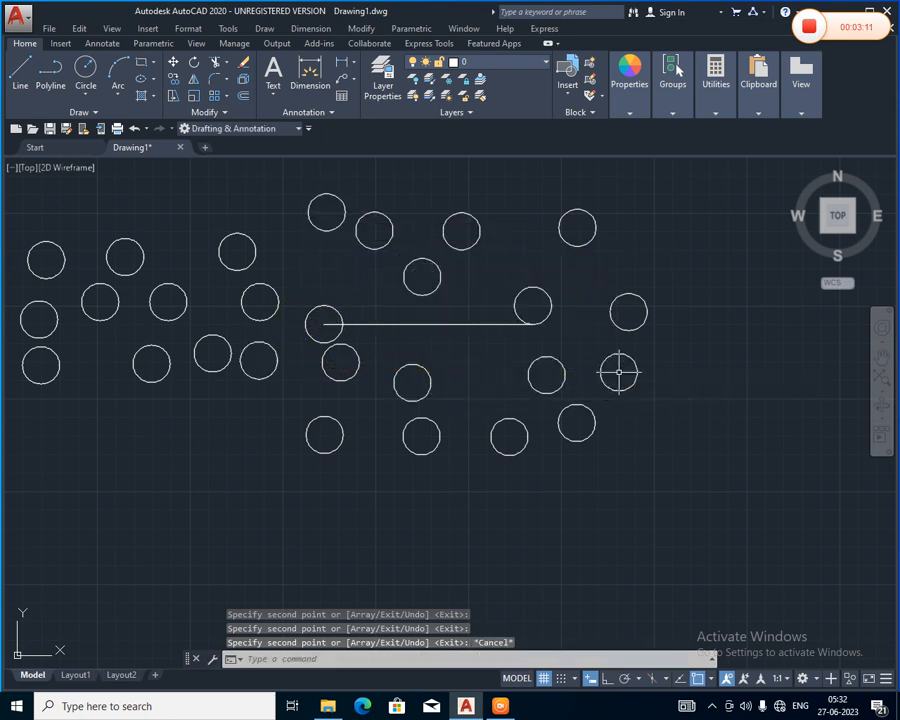
Step: Copy the lowest circle beneath the line's left end using the Displacement option with 100,100,10
click(177, 80)
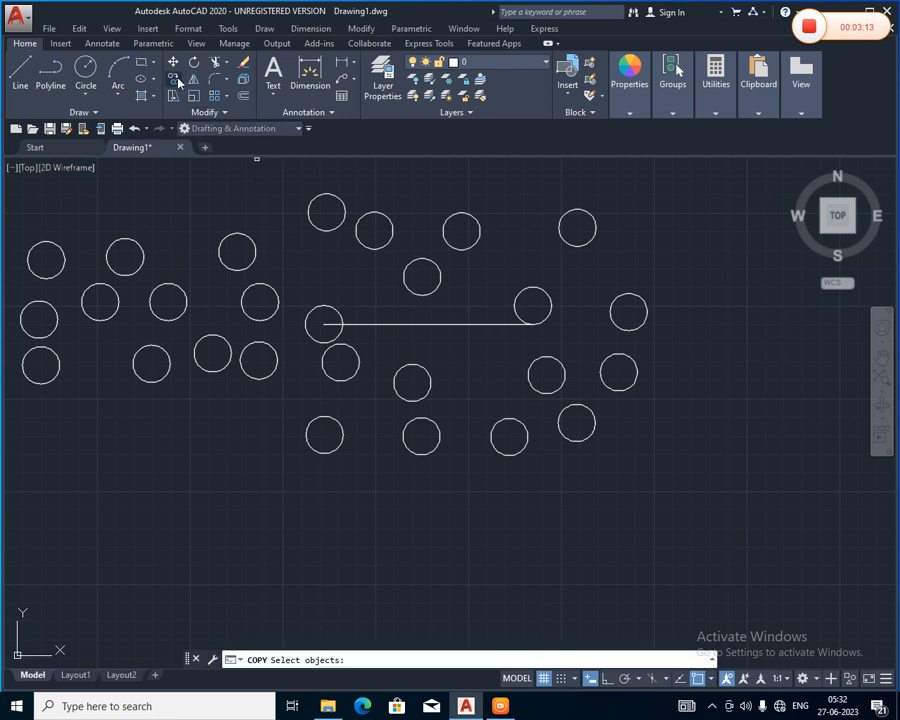
click(320, 452)
key(Return)
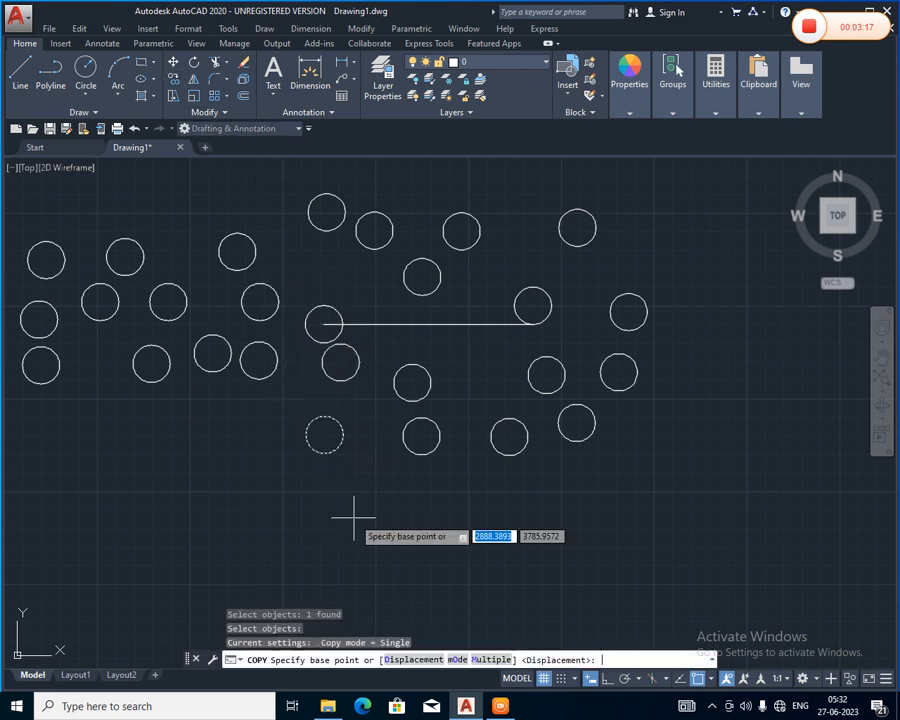
click(418, 660)
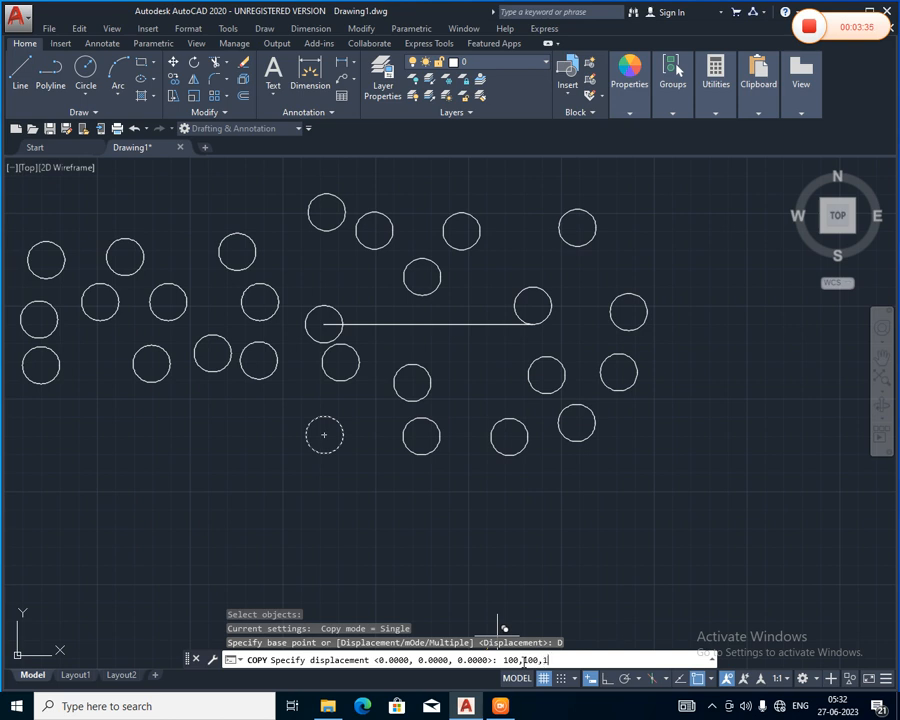
key(Return)
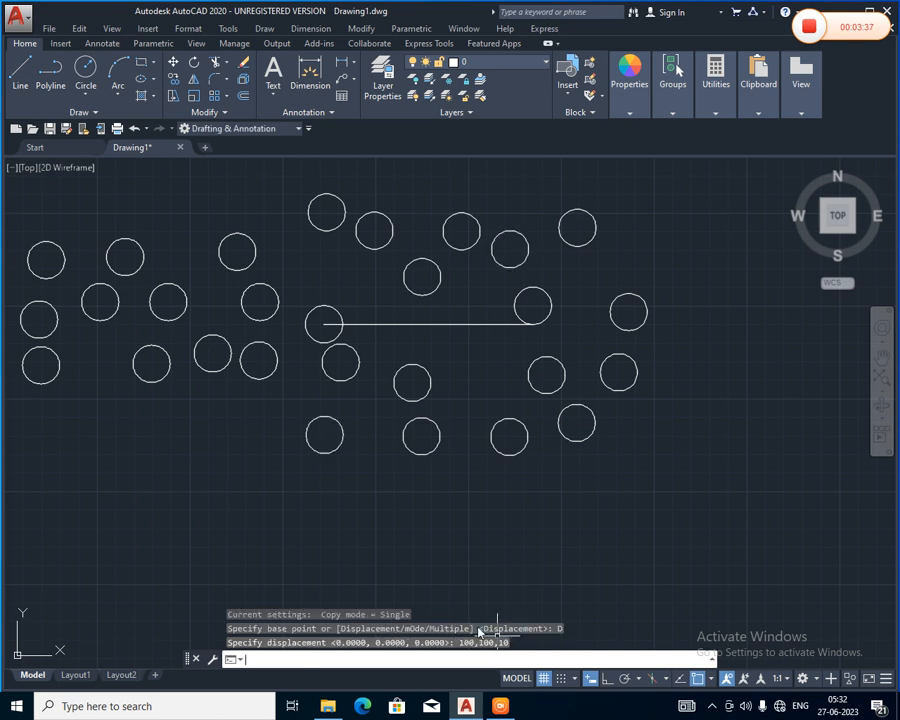
Step: Examine the displaced copy, its source circle and the groups of copied circles around the line
scroll(444, 537, down, 8)
scroll(433, 480, up, 6)
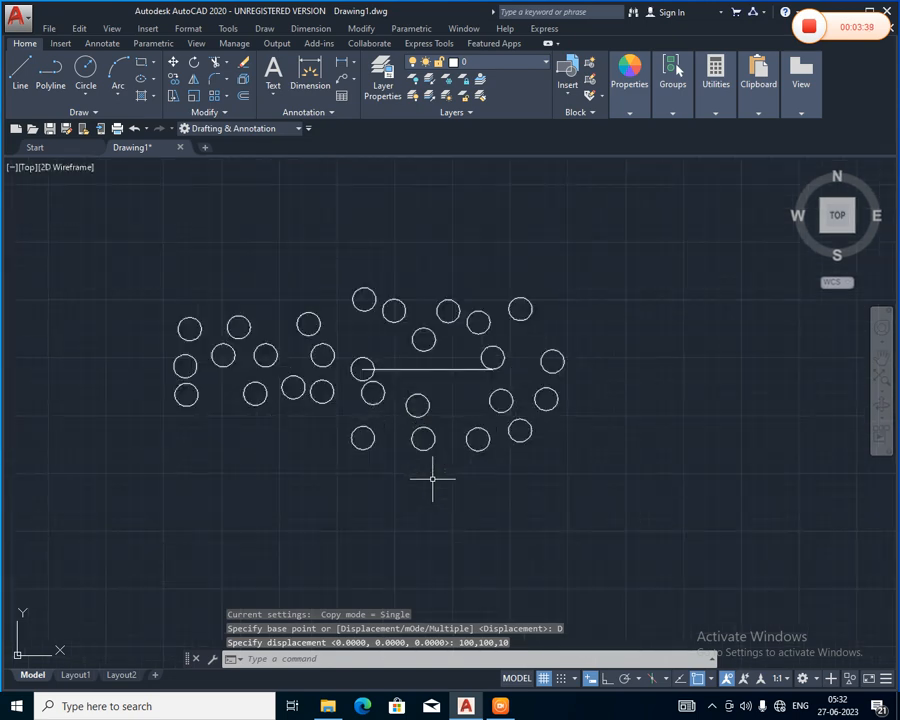
click(374, 438)
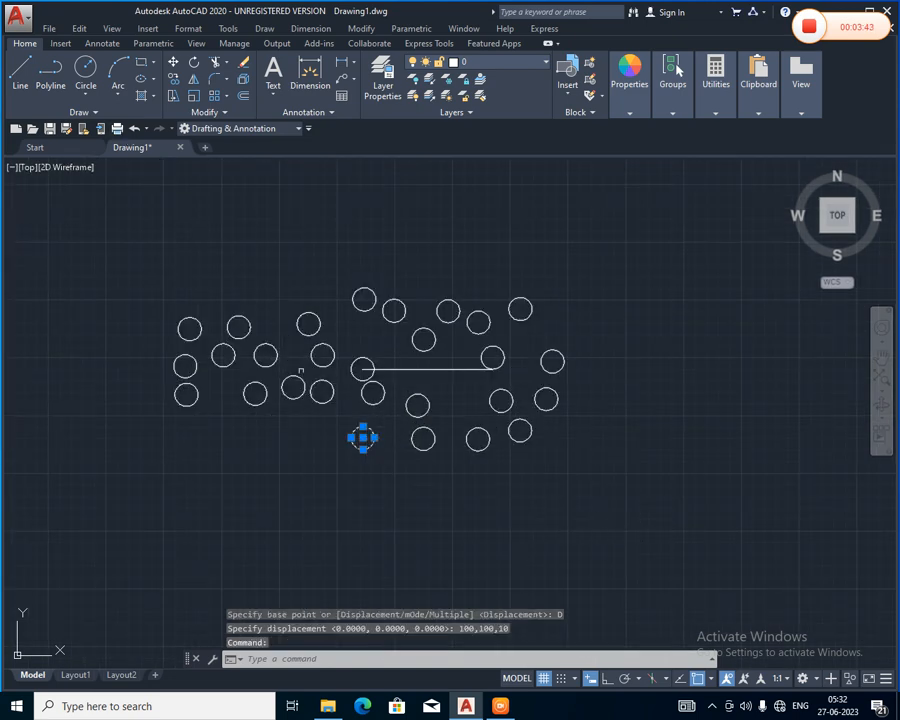
mouse_move(468, 362)
middle_down()
mouse_move(422, 298)
mouse_move(284, 334)
mouse_move(244, 362)
middle_up()
key(Escape)
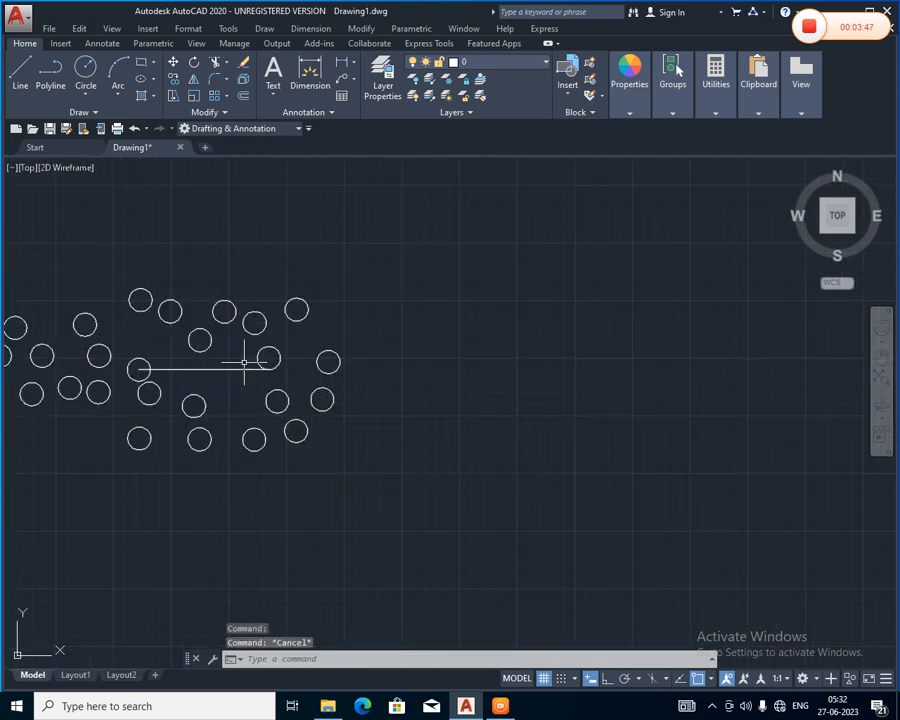
scroll(300, 296, up, 4)
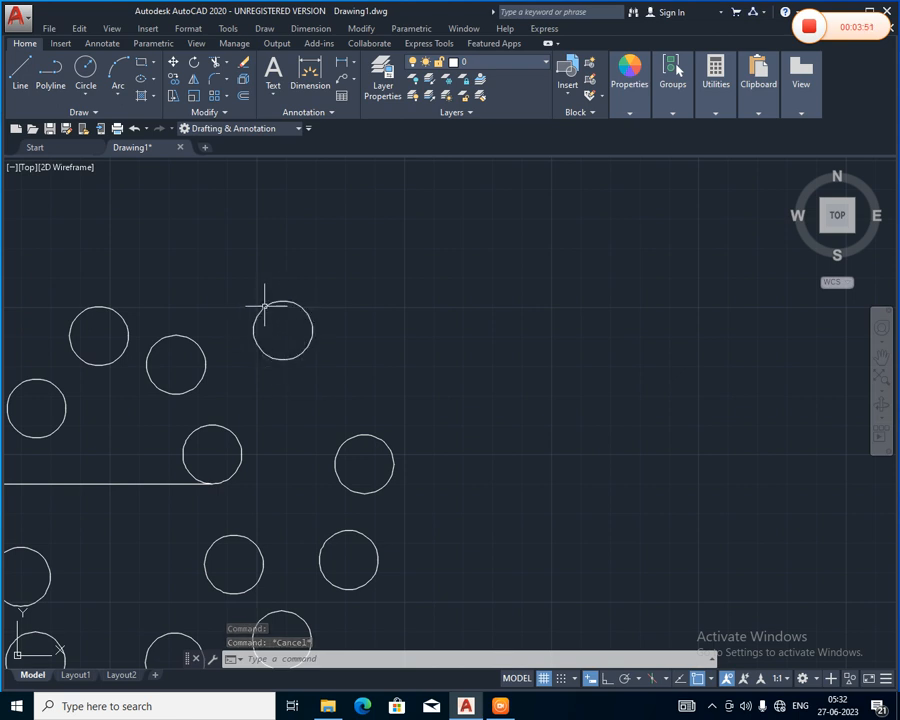
scroll(280, 352, down, 2)
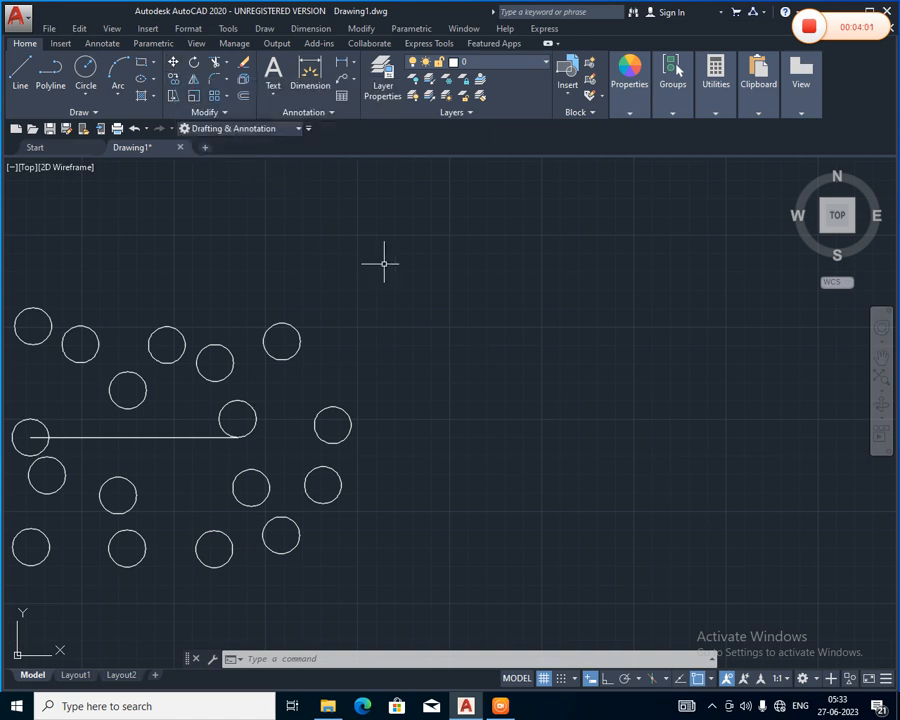
scroll(128, 392, down, 5)
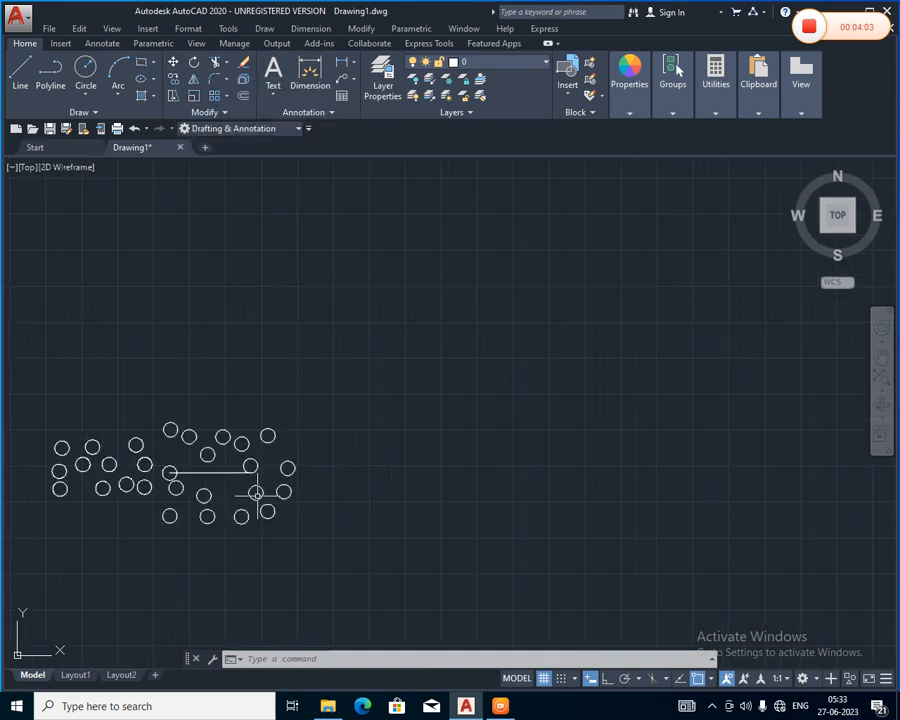
scroll(115, 441, up, 3)
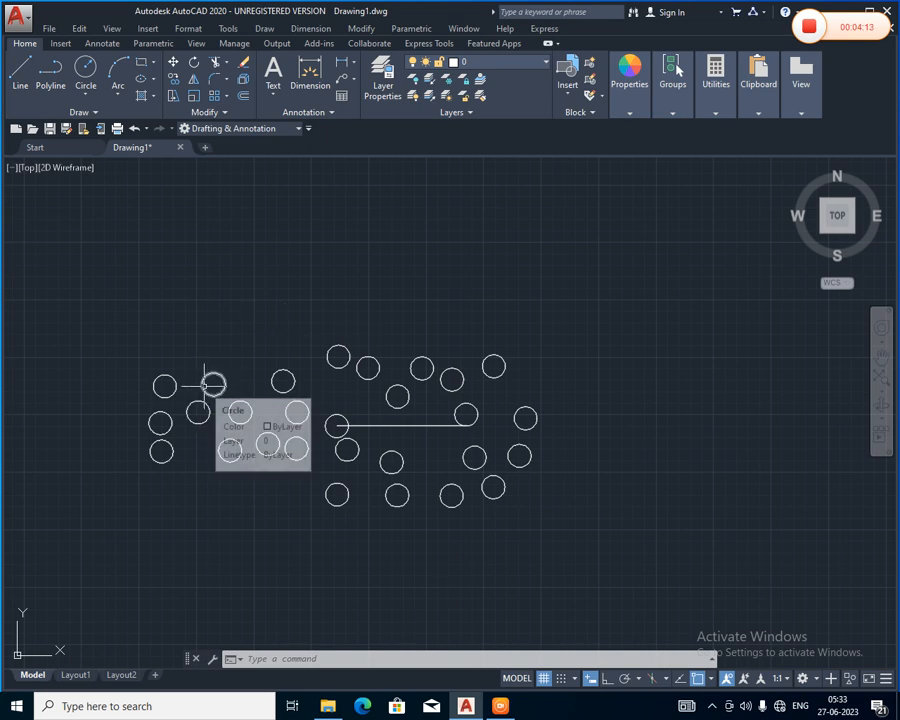
scroll(206, 385, up, 2)
scroll(205, 382, up, 2)
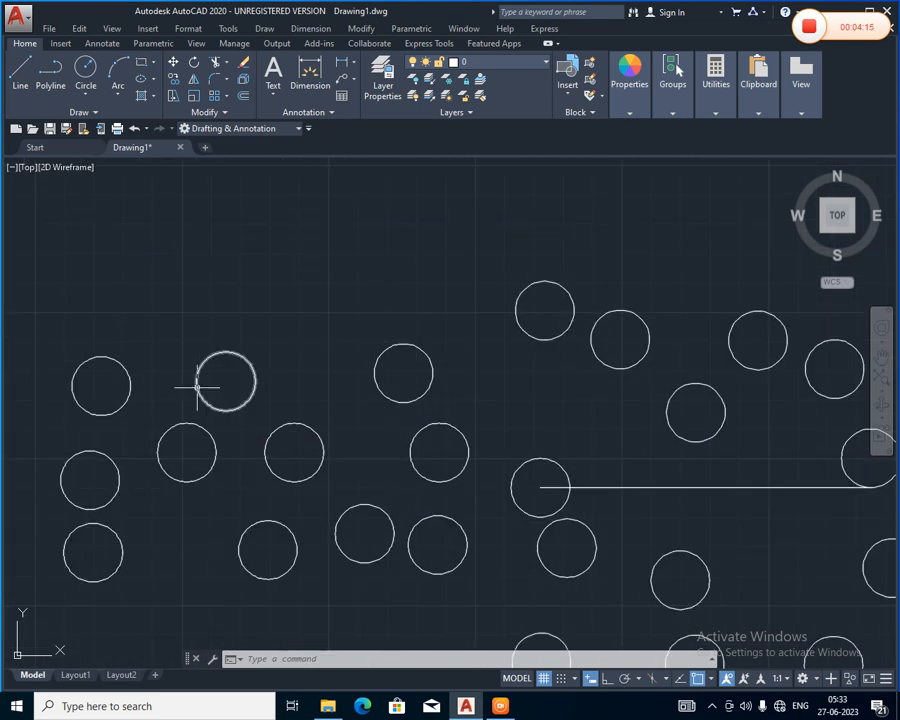
click(196, 382)
scroll(388, 379, down, 2)
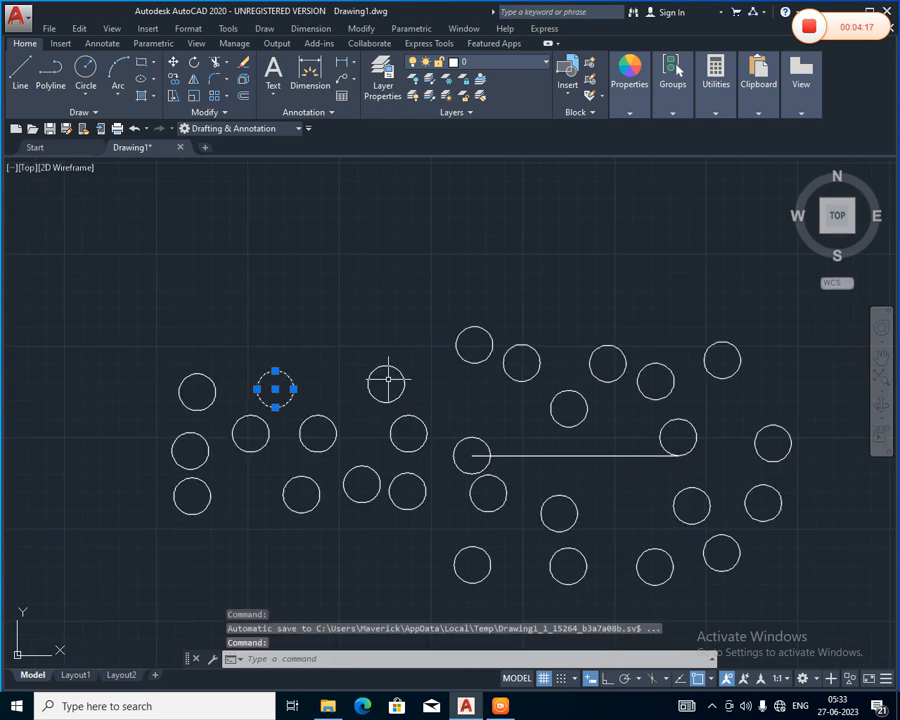
key(Escape)
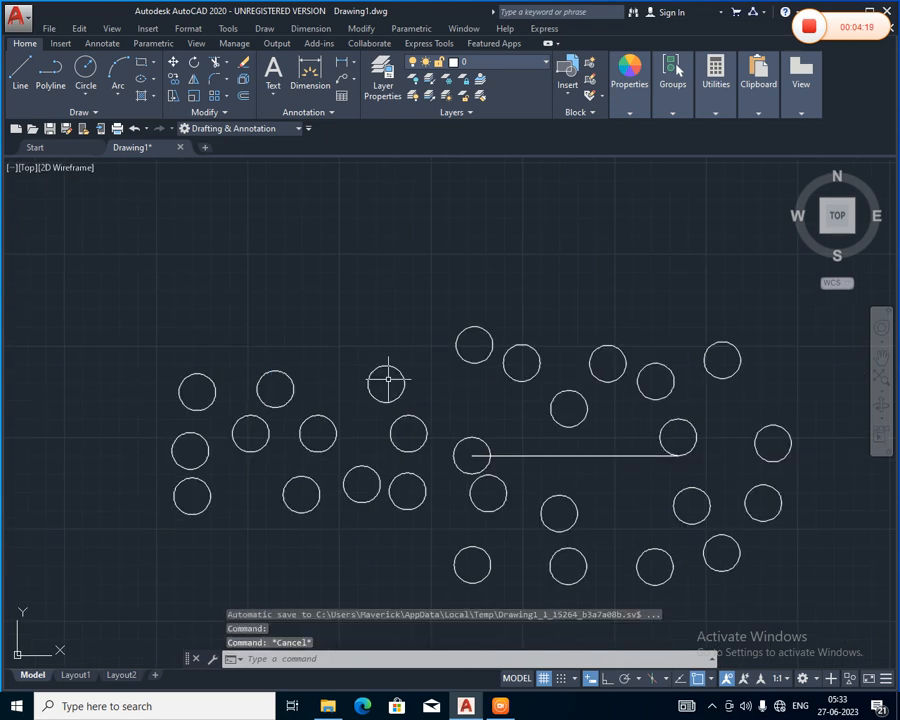
scroll(388, 379, down, 3)
scroll(390, 443, up, 2)
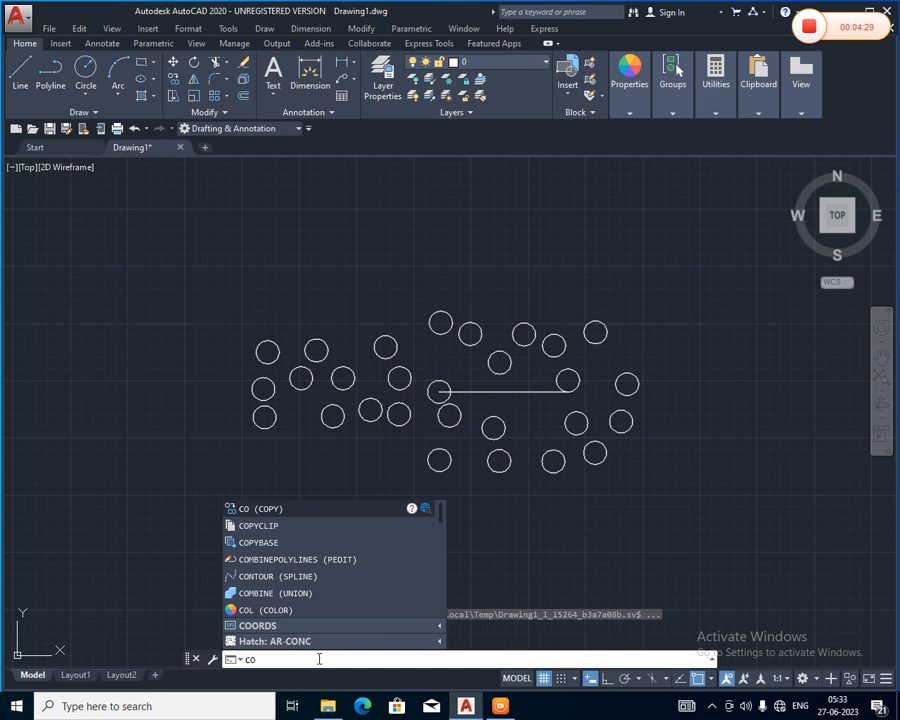
key(Escape)
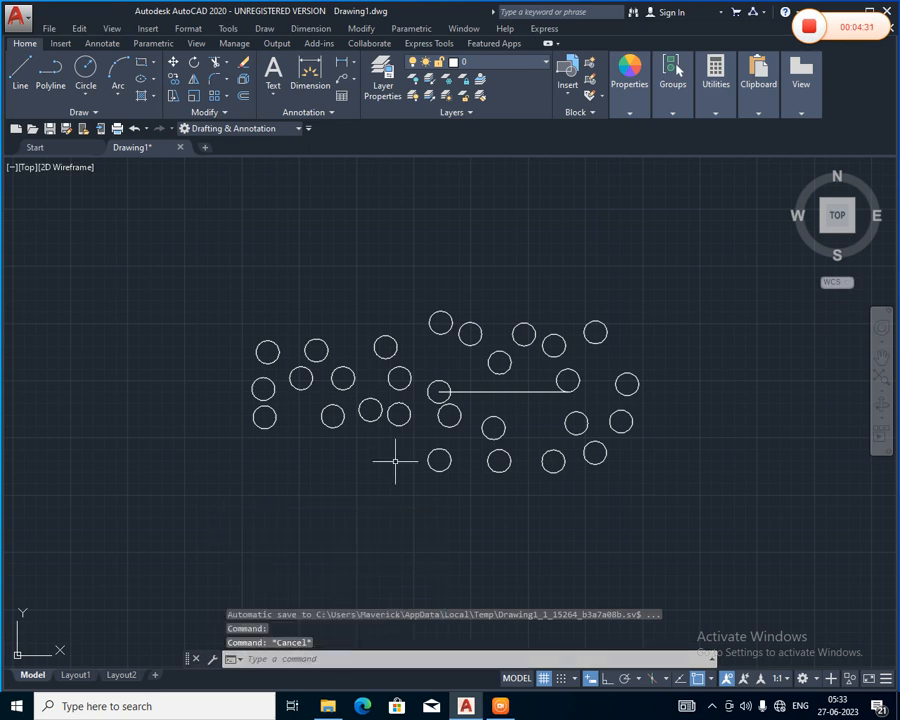
scroll(395, 461, down, 2)
middle_drag(380, 464, 292, 476)
scroll(322, 440, up, 2)
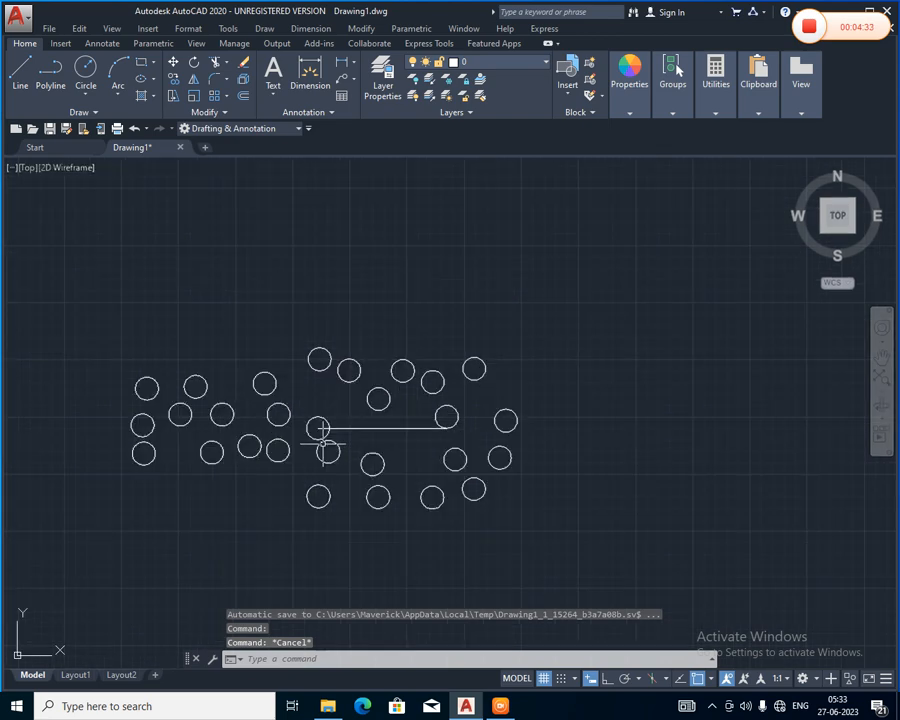
click(484, 362)
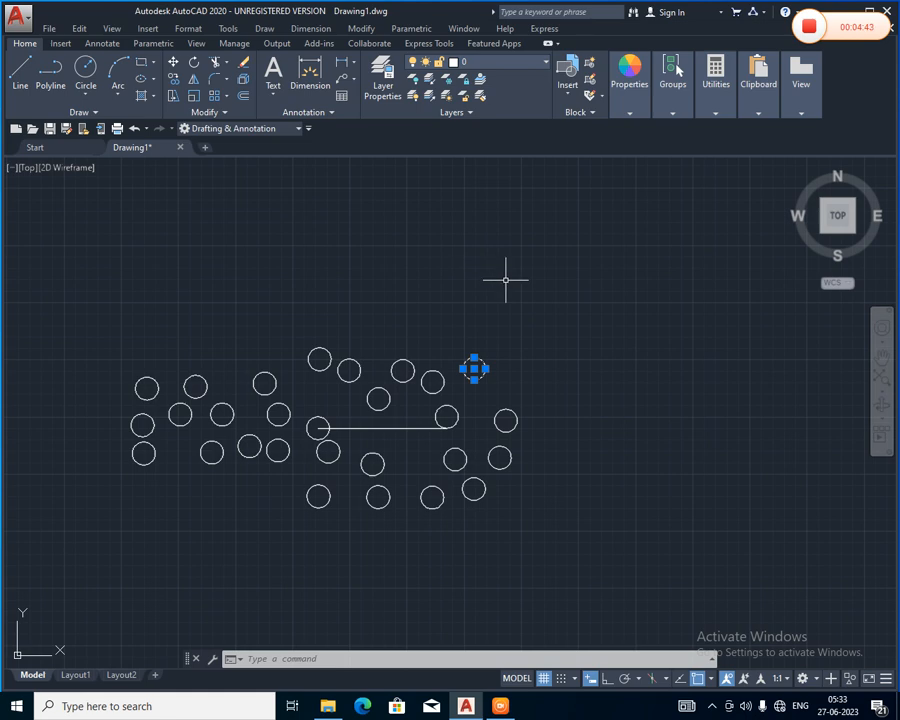
click(207, 113)
click(175, 62)
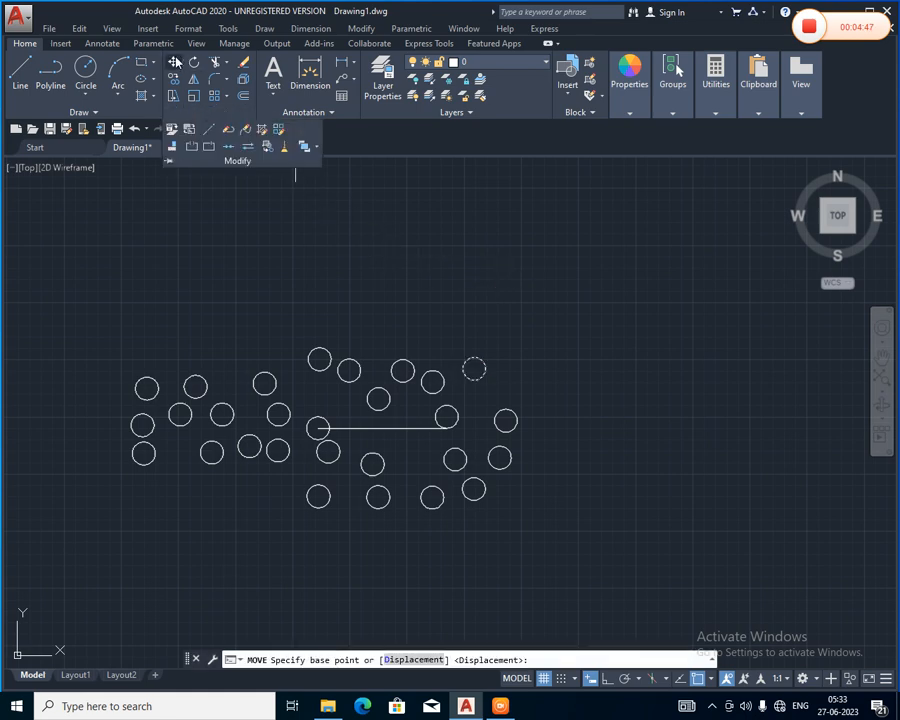
Step: Move the upper circle beyond the line's right end by its centre onto the line's midpoint
click(175, 62)
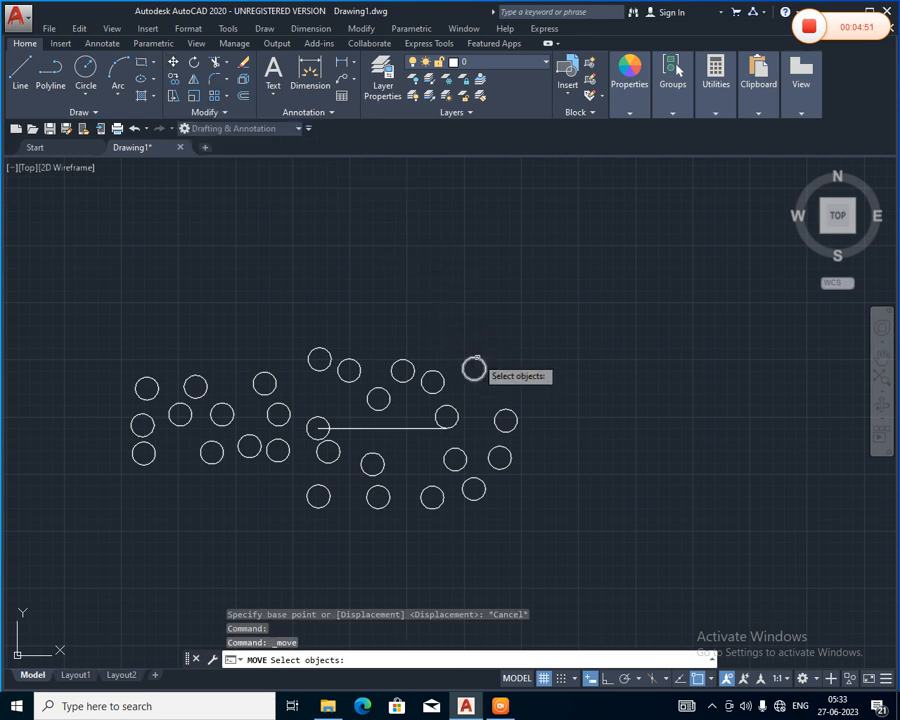
click(474, 369)
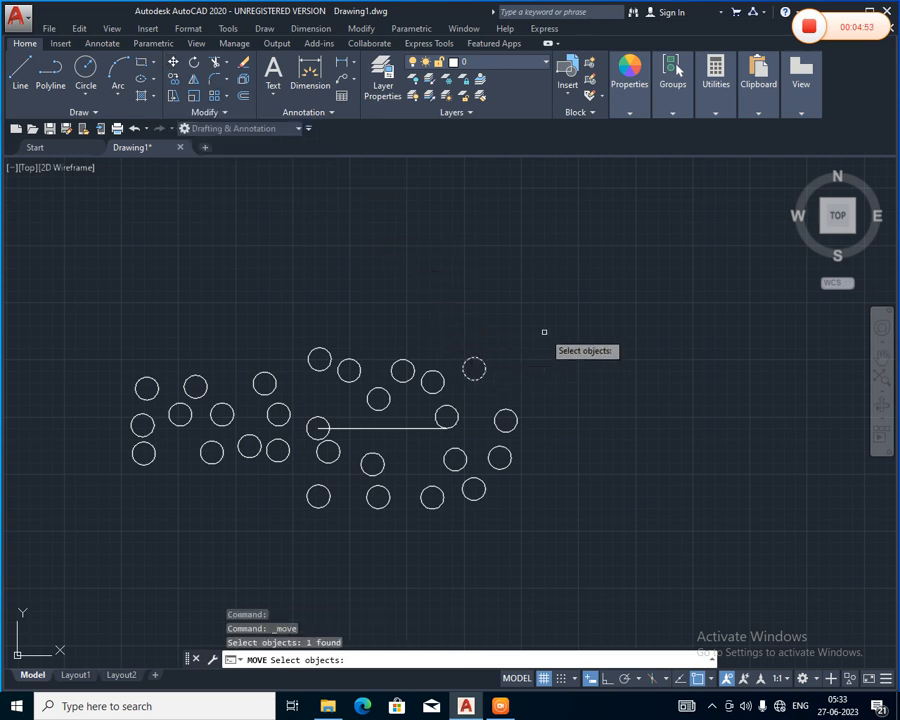
key(Return)
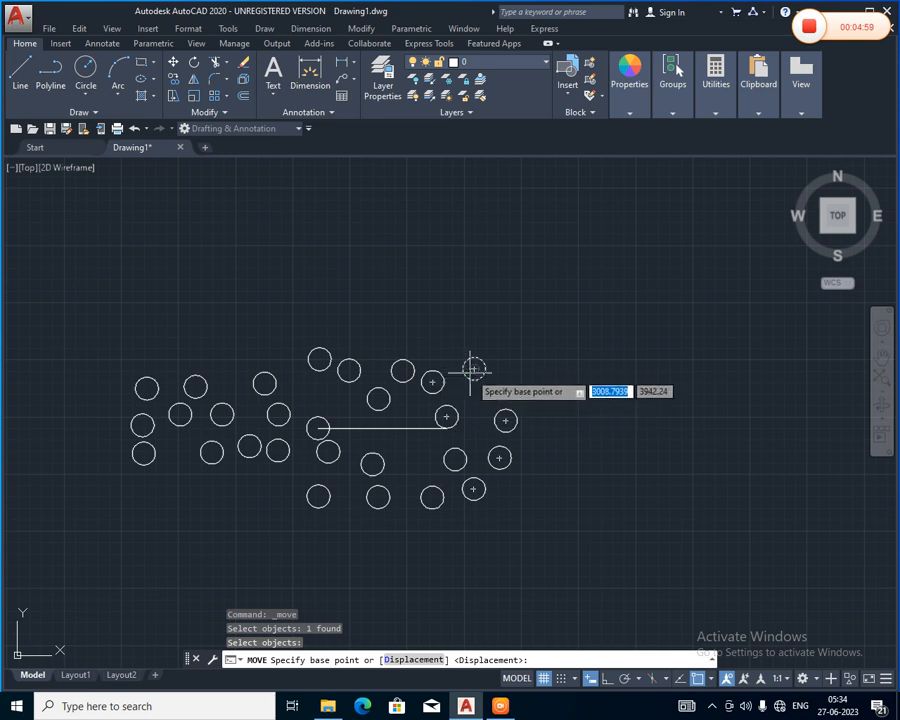
scroll(474, 368, up, 4)
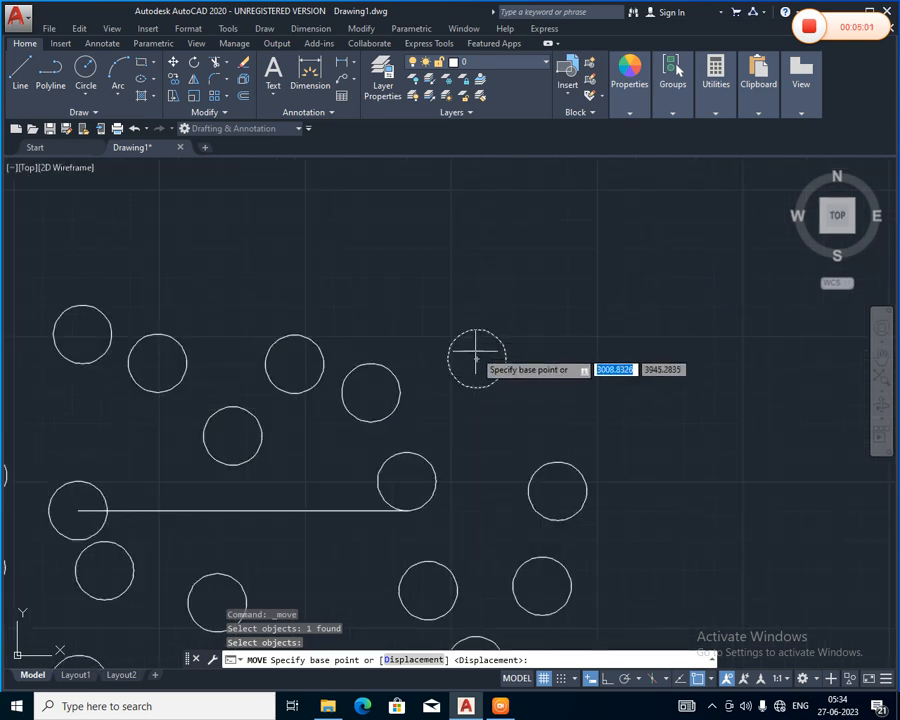
click(476, 358)
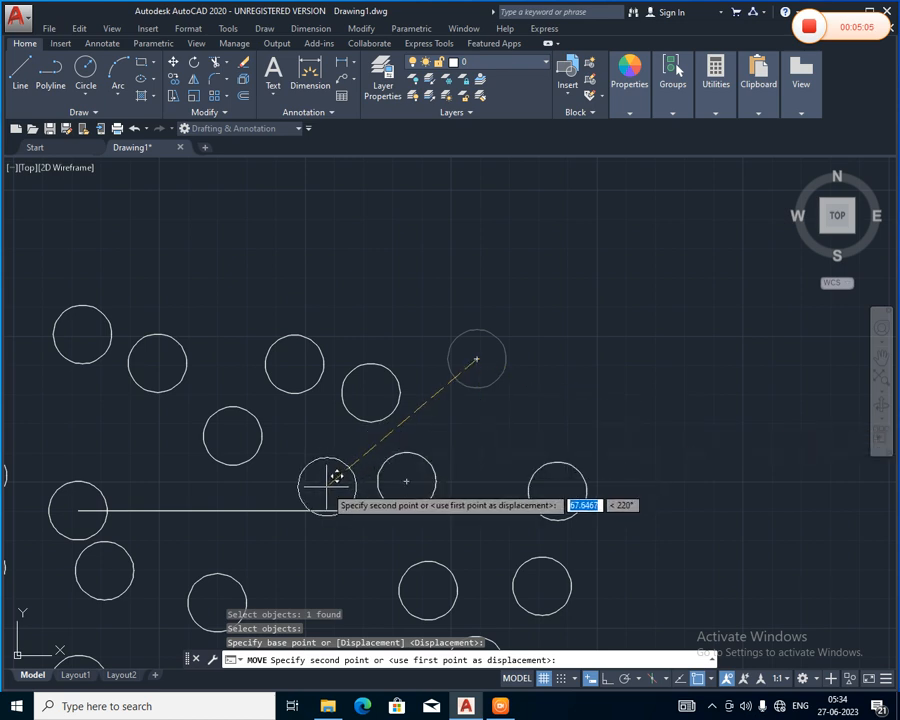
click(241, 511)
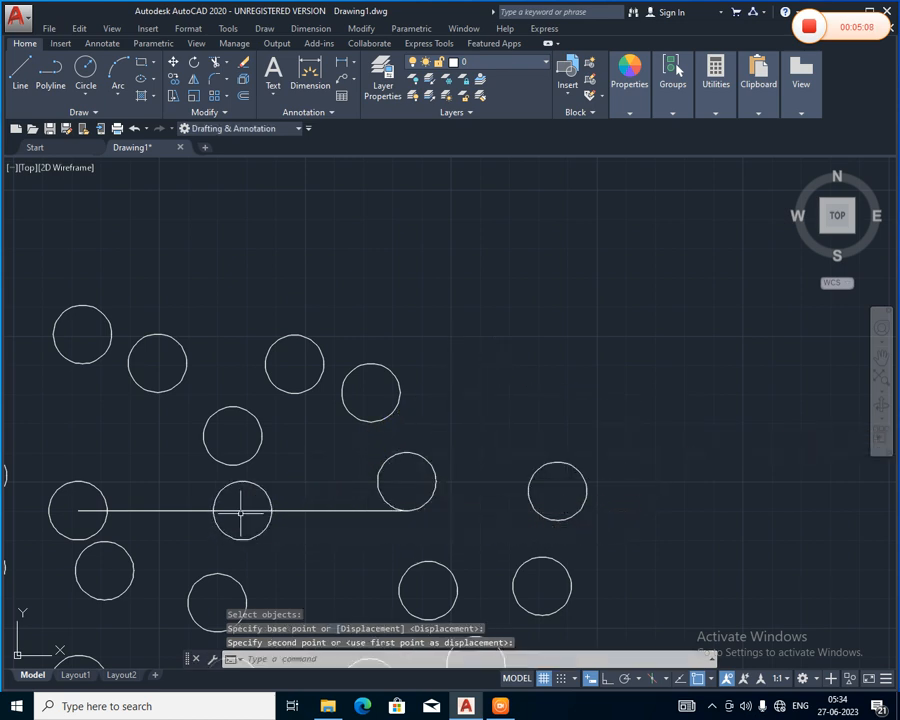
Step: Move the highest circle above the line's right half by its bottom quadrant point straight down onto the line
click(173, 64)
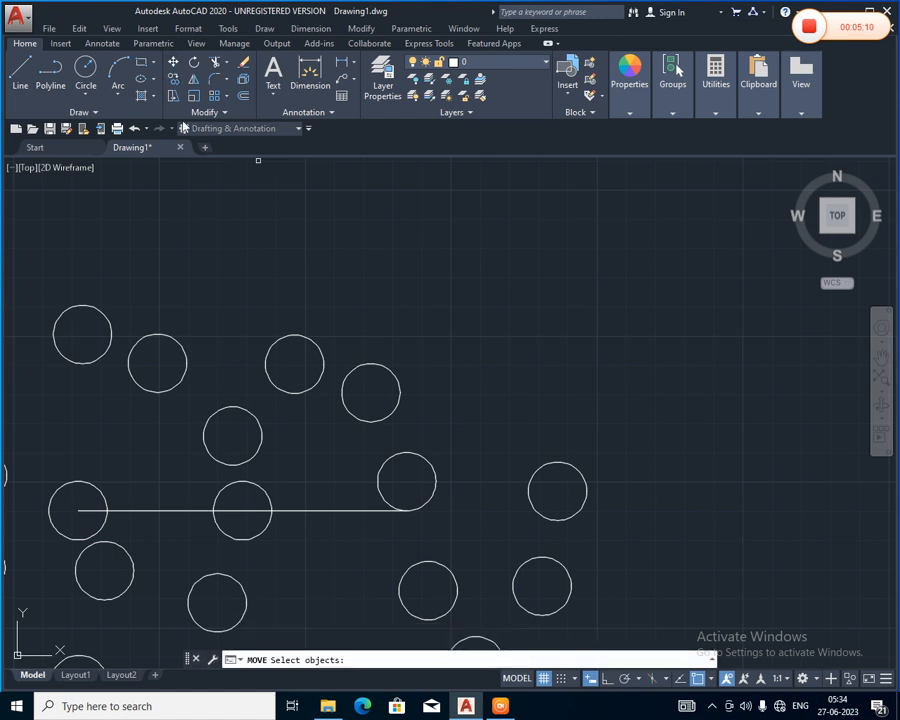
click(276, 341)
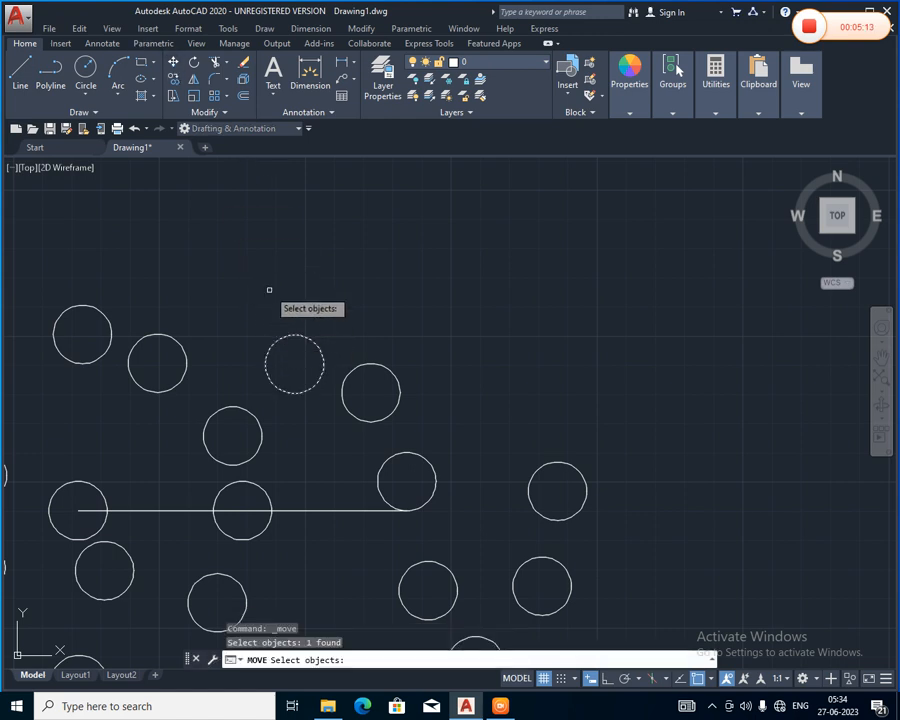
key(Return)
click(294, 391)
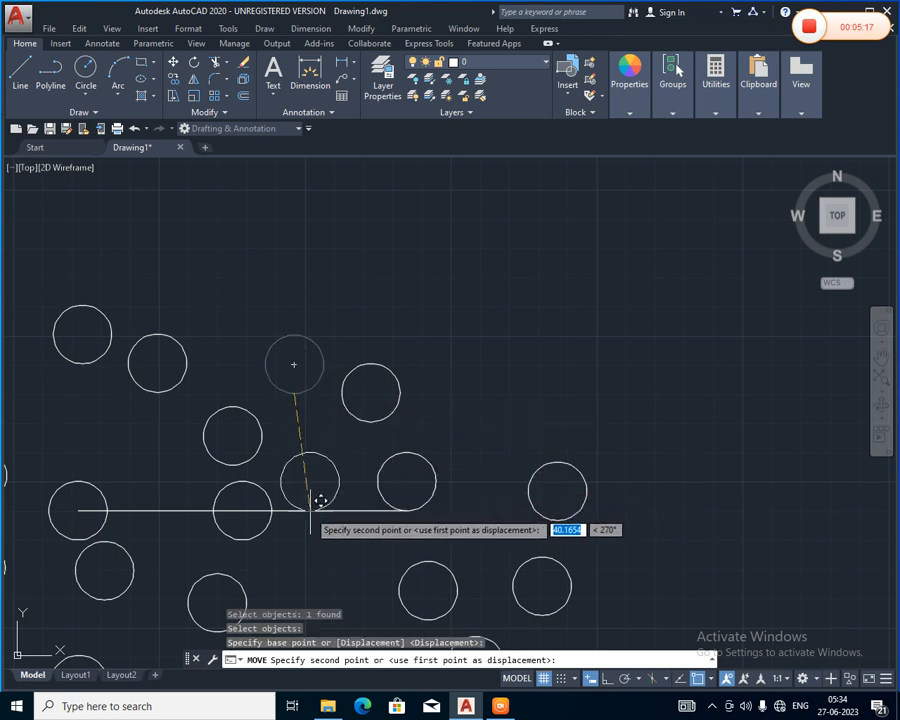
click(296, 508)
scroll(316, 518, up, 4)
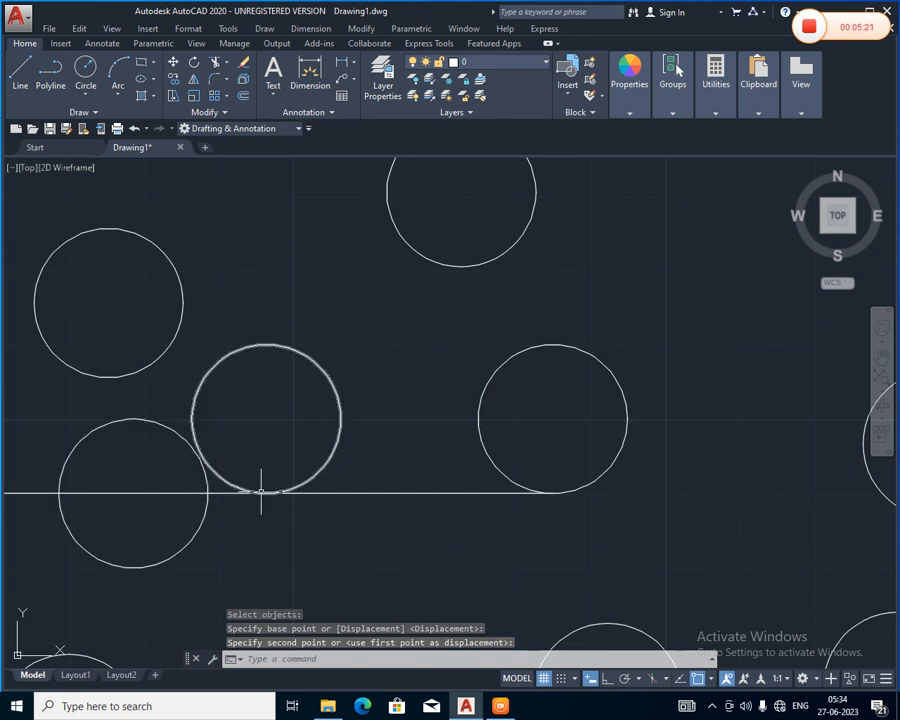
scroll(261, 492, down, 4)
Step: Move the circle farthest to the right of the line using the Displacement option with 200,50,100
middle_drag(268, 492, 304, 408)
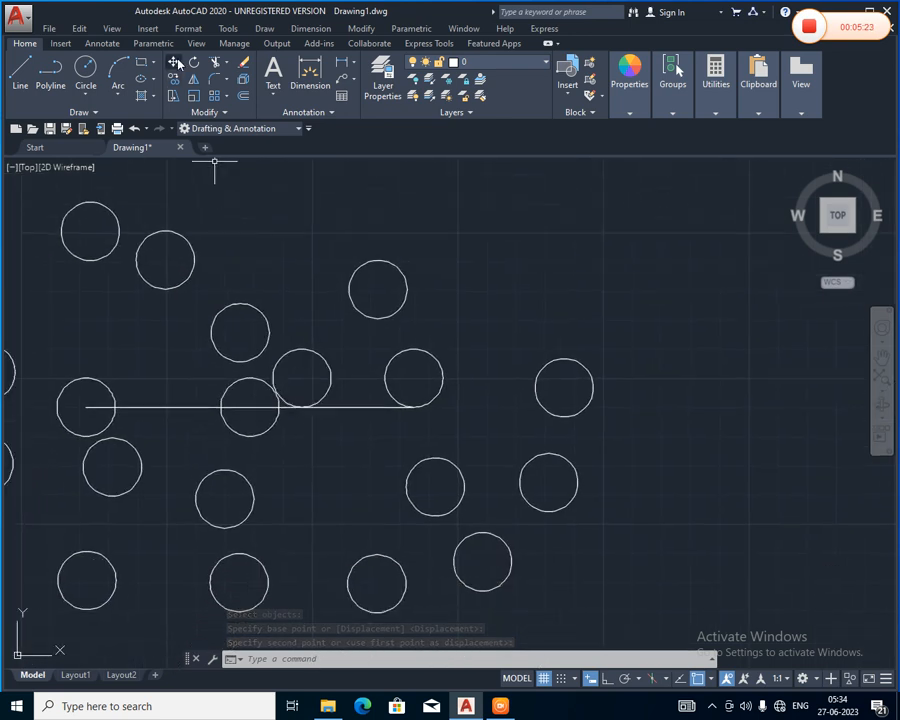
click(174, 62)
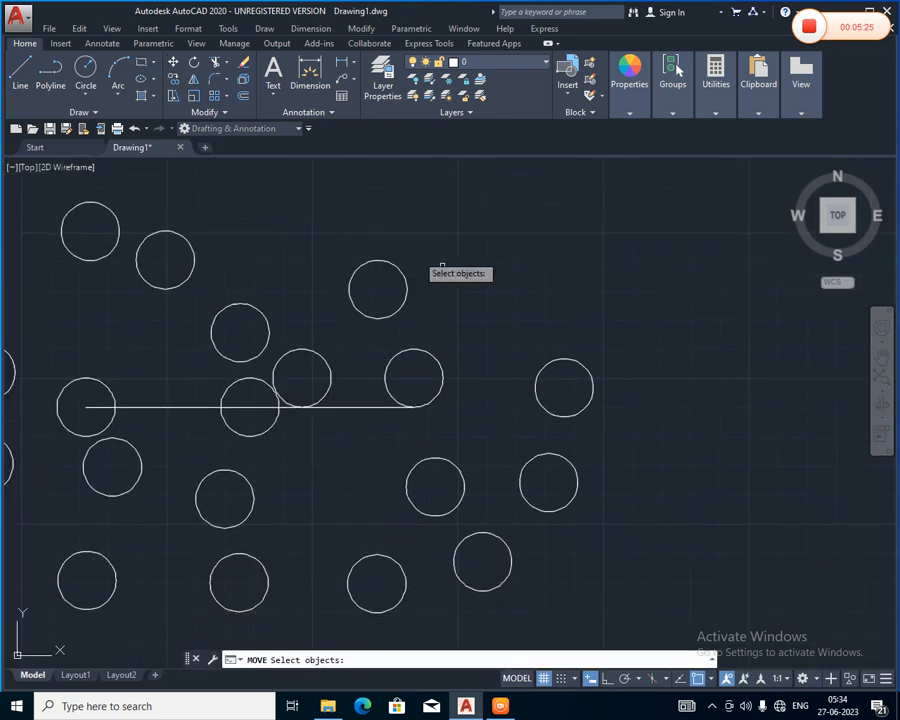
click(566, 360)
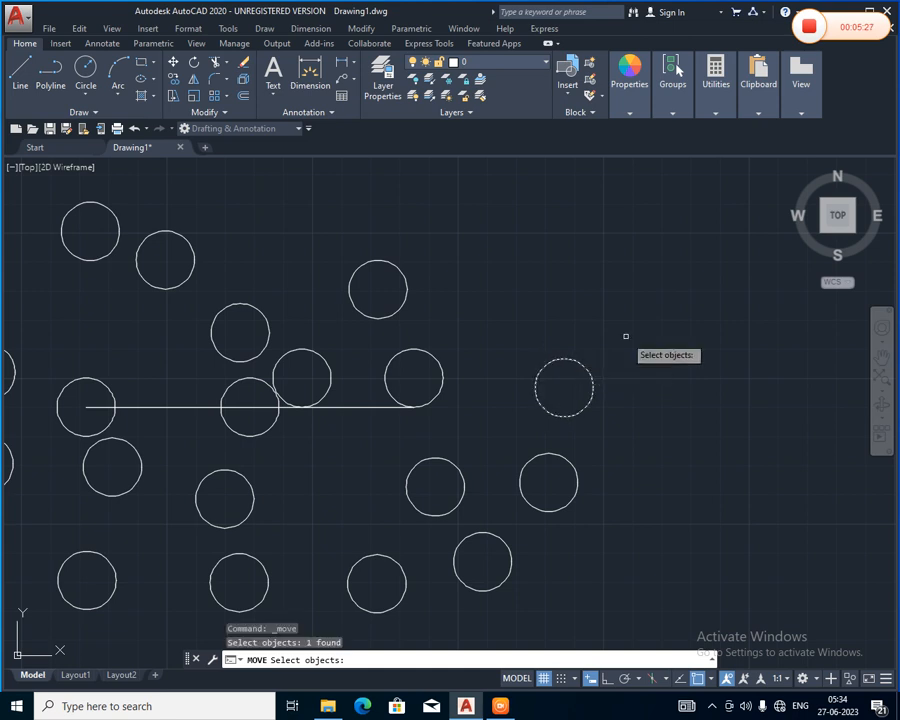
key(Return)
click(430, 659)
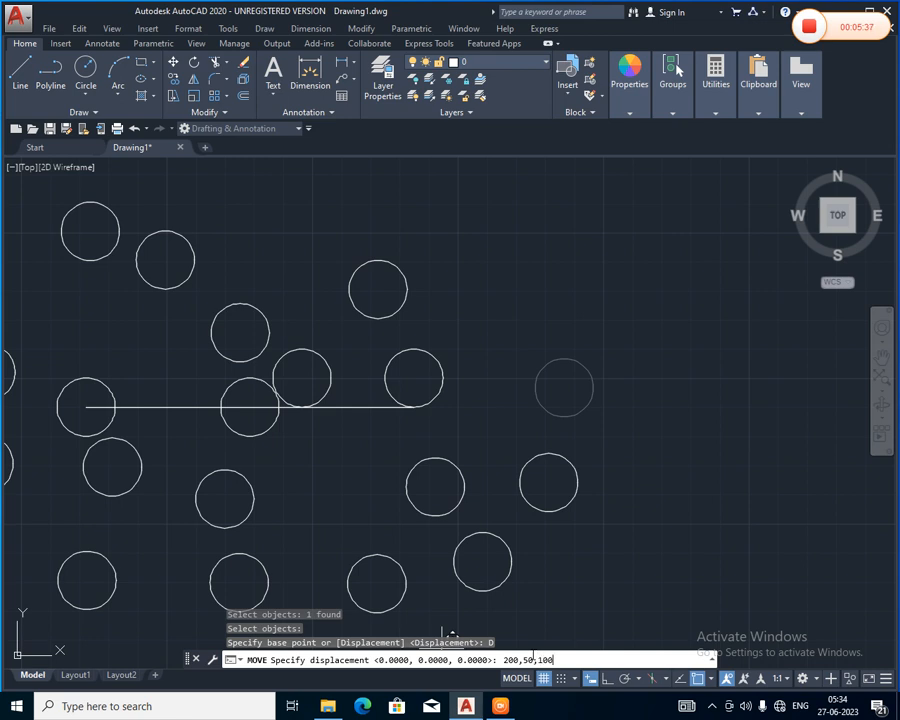
key(Return)
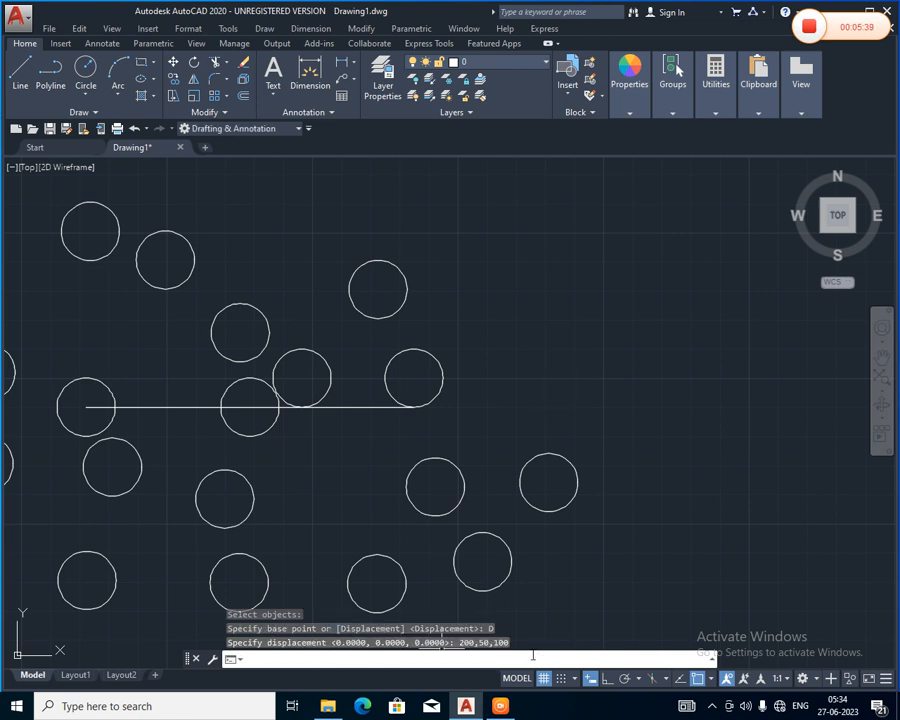
scroll(459, 407, down, 8)
scroll(535, 388, up, 8)
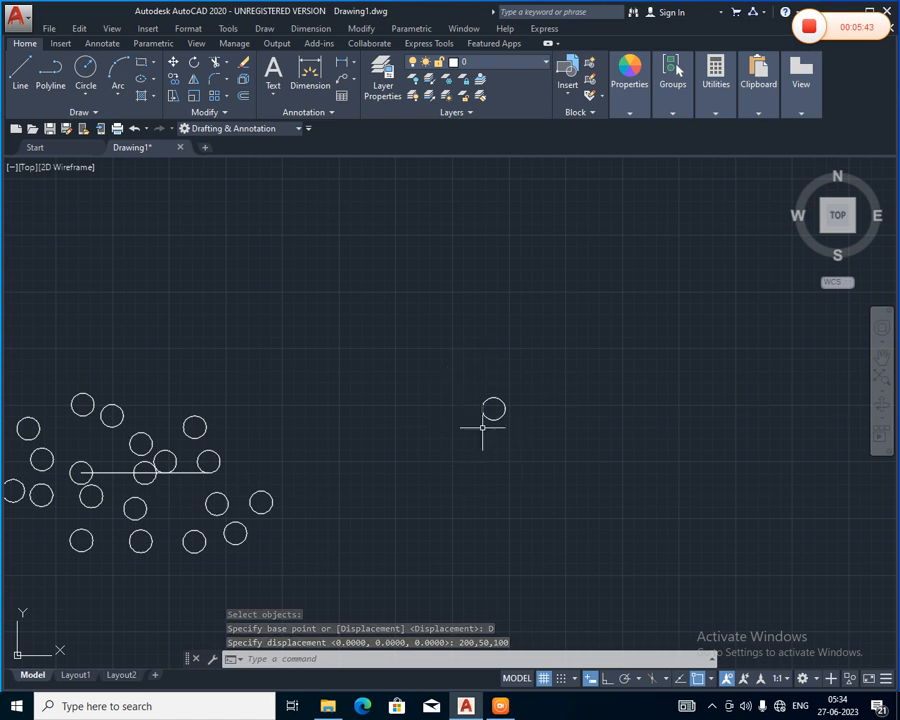
scroll(474, 440, down, 2)
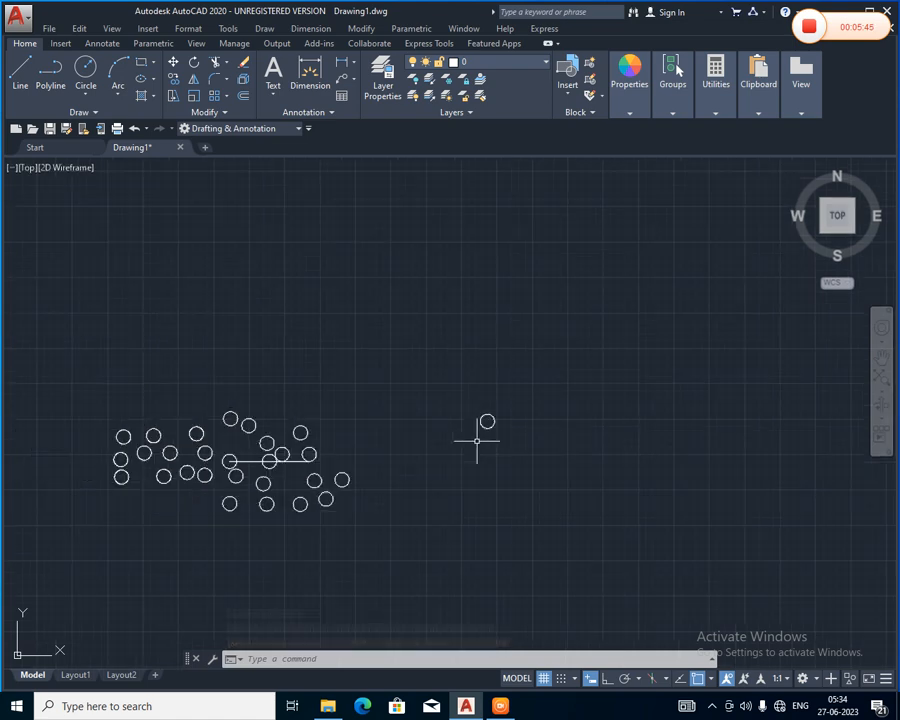
Step: Move the lowest circle beneath the line's left end by its centre to empty space below and left of the isolated circle
mouse_move(454, 442)
middle_down()
mouse_move(521, 320)
mouse_move(534, 276)
middle_up()
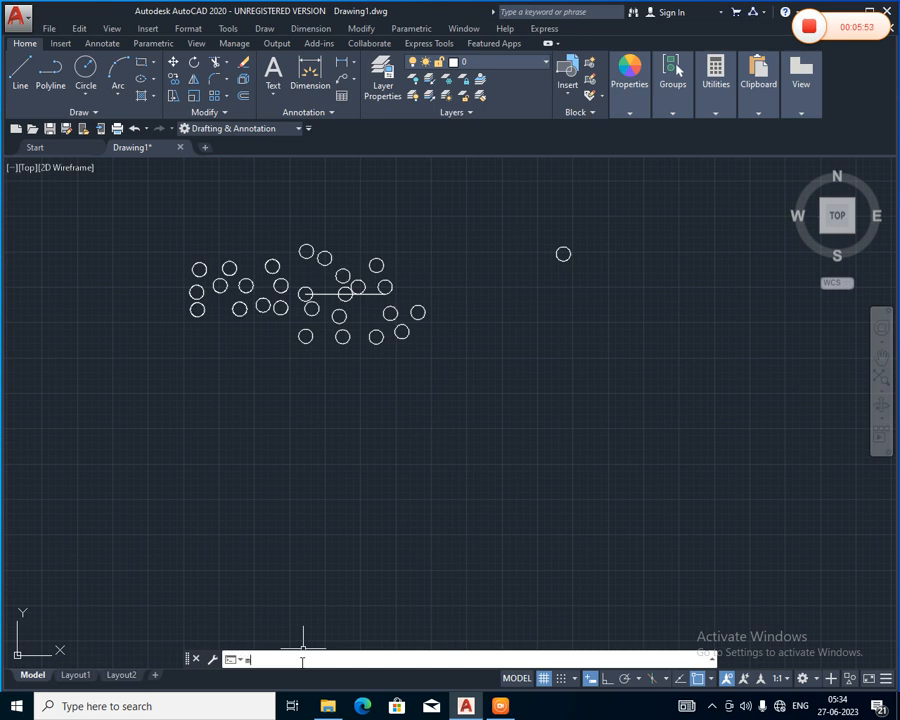
text(M)
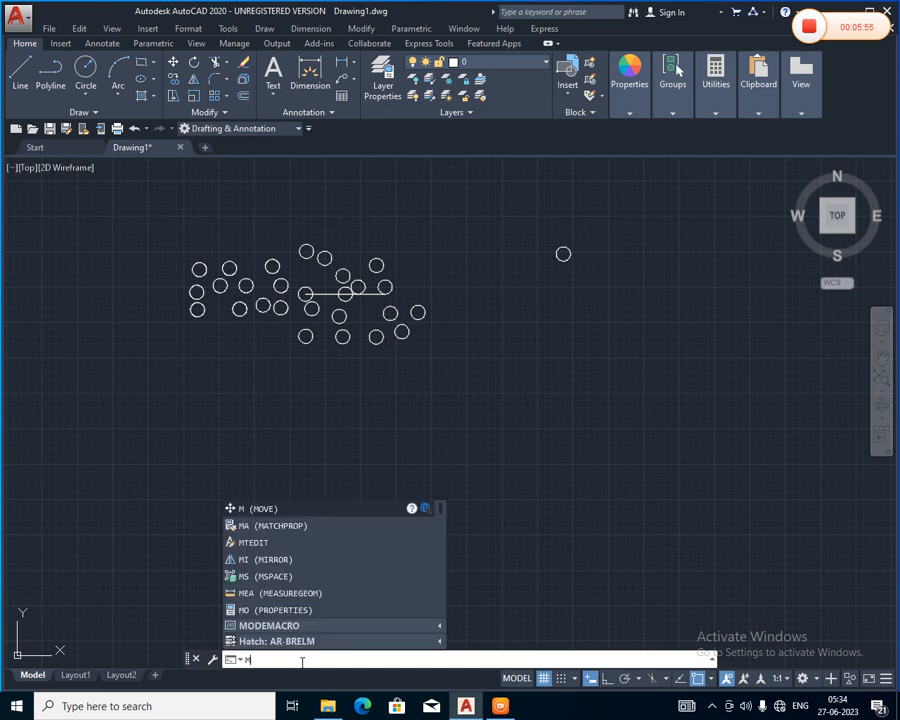
click(266, 508)
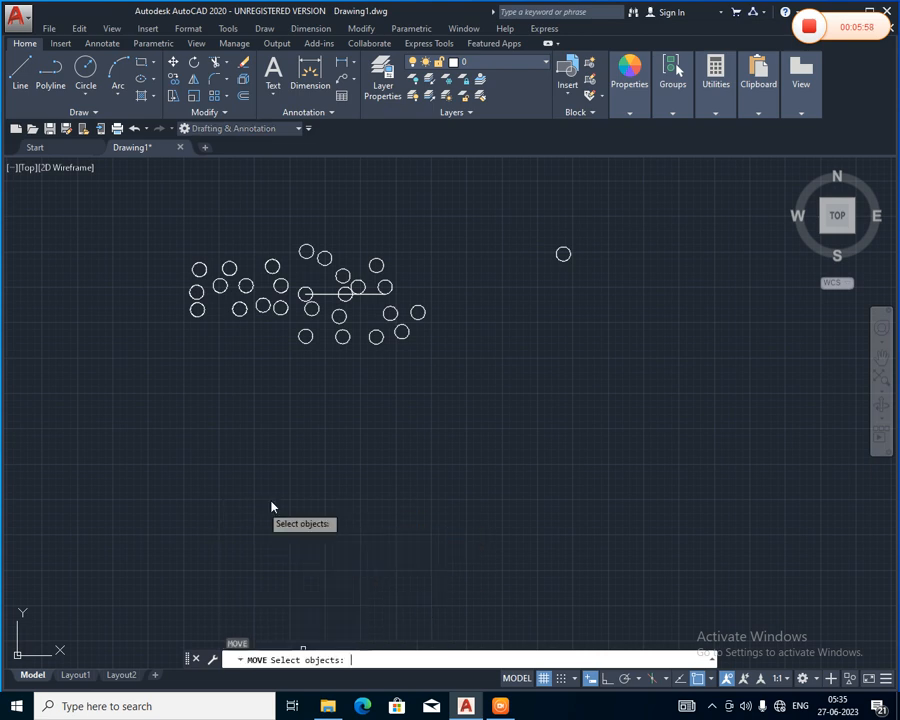
click(305, 336)
key(Return)
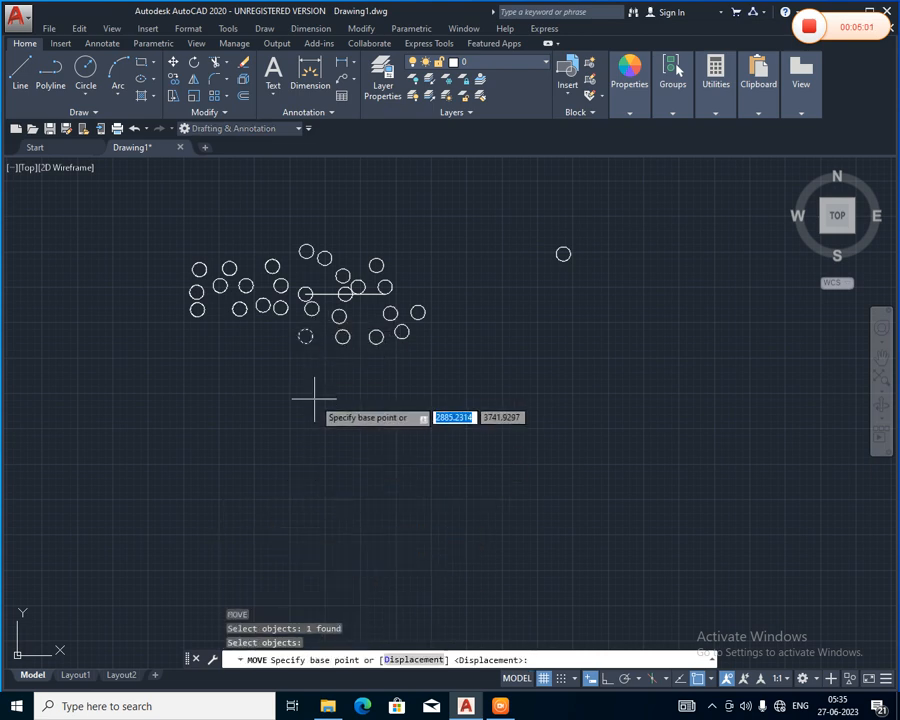
click(305, 336)
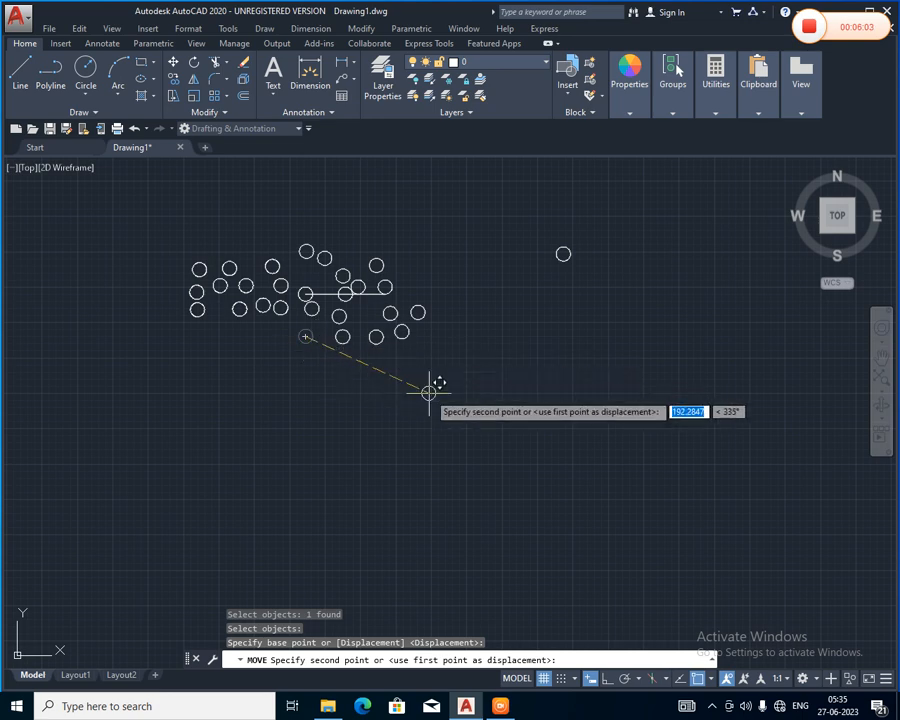
click(511, 386)
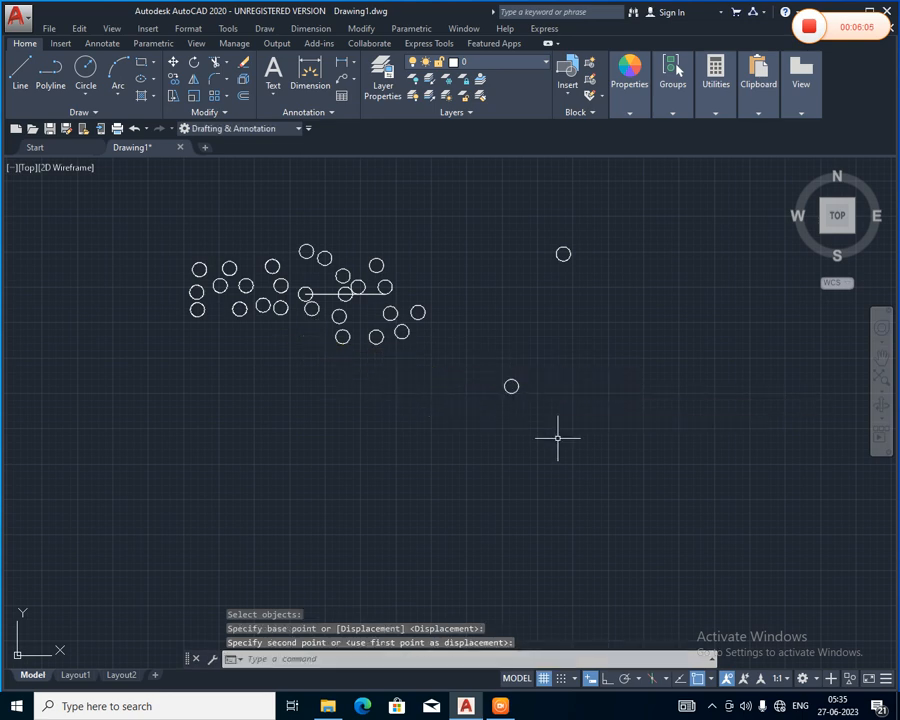
Step: Draw a wide horizontal rectangle by two corner points in the empty area to the right of all the circles
scroll(558, 437, down, 3)
mouse_move(548, 442)
middle_down()
mouse_move(289, 454)
mouse_move(213, 438)
middle_up()
scroll(314, 349, up, 3)
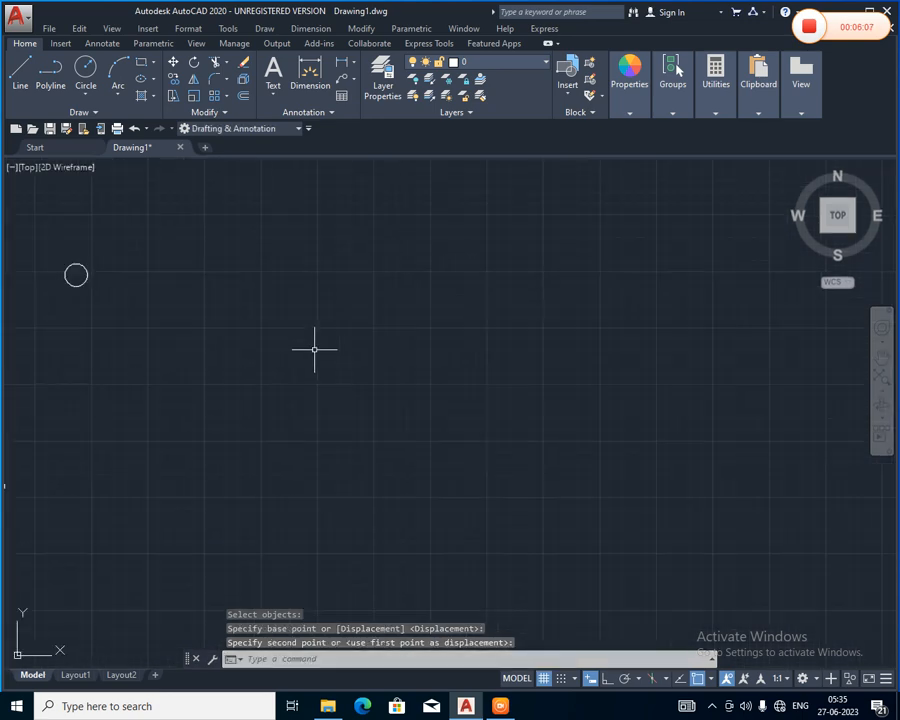
scroll(314, 349, up, 3)
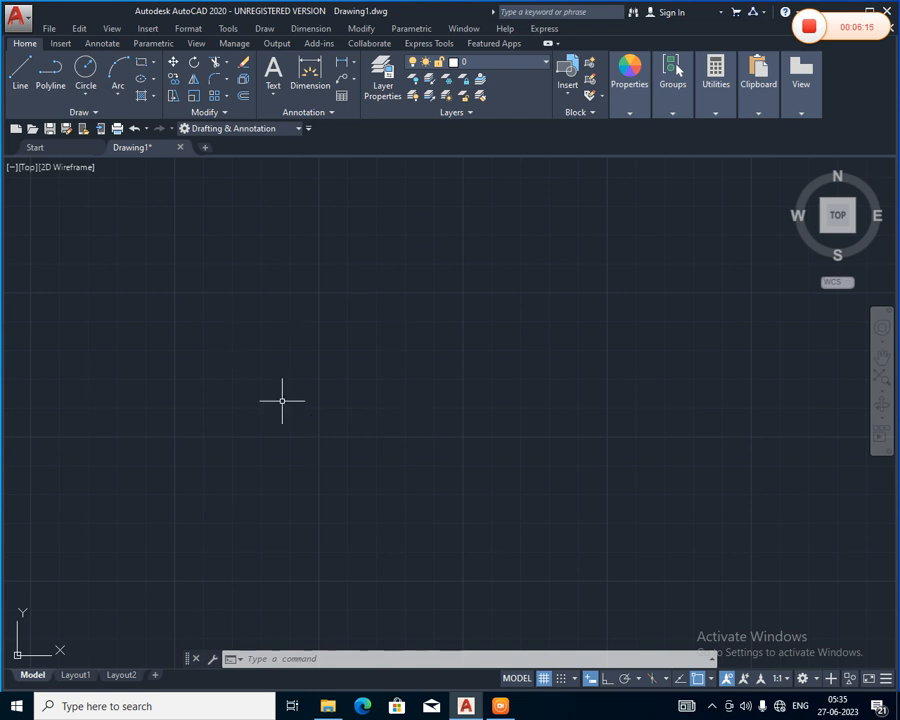
click(141, 66)
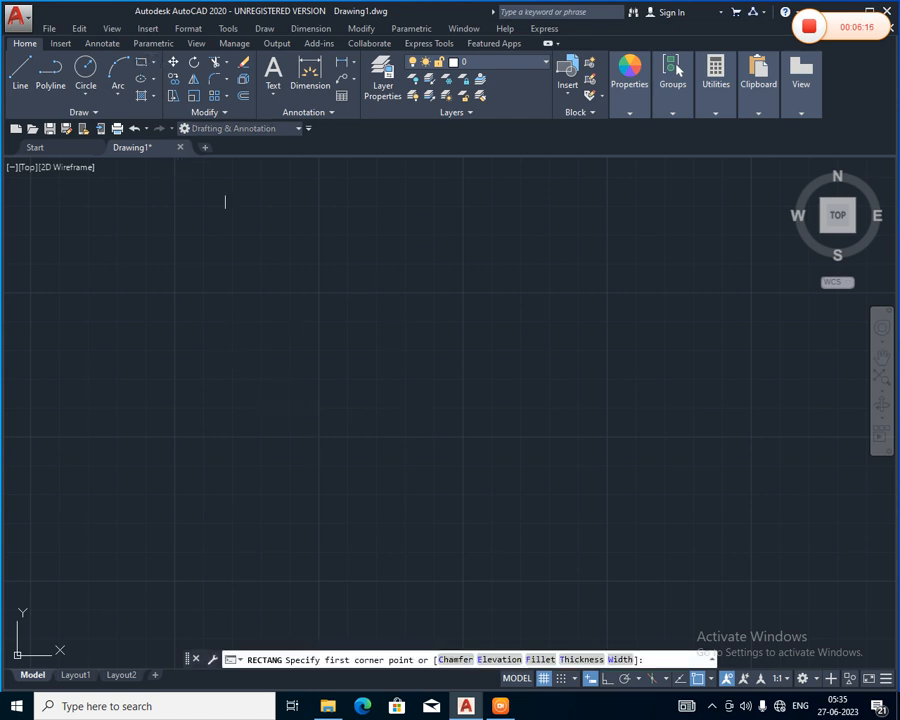
click(259, 347)
click(556, 465)
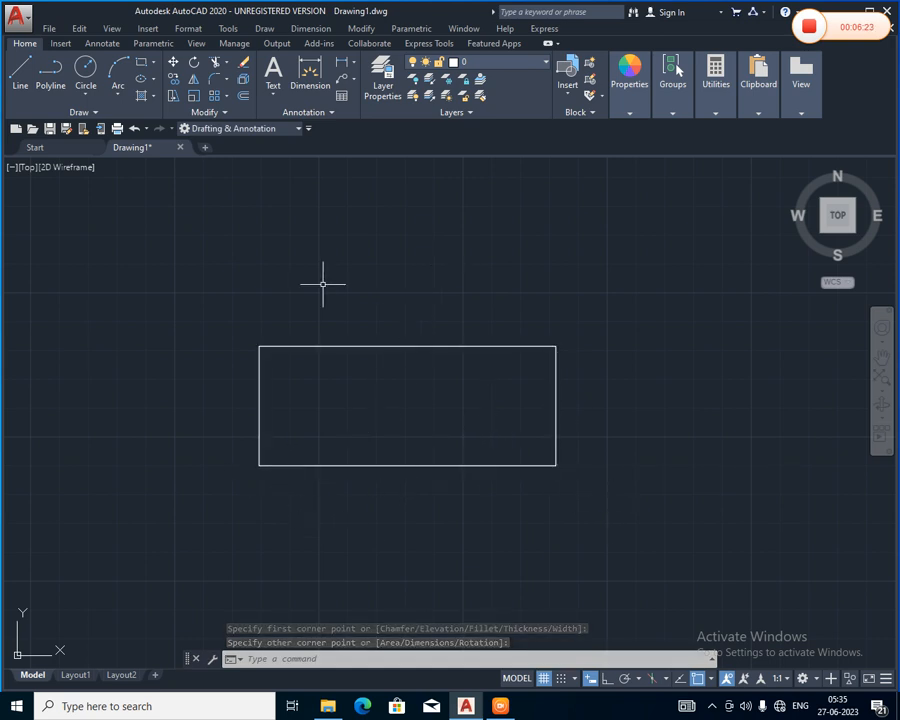
Step: Rotate the rectangle 60 degrees about its geometric centre
click(194, 66)
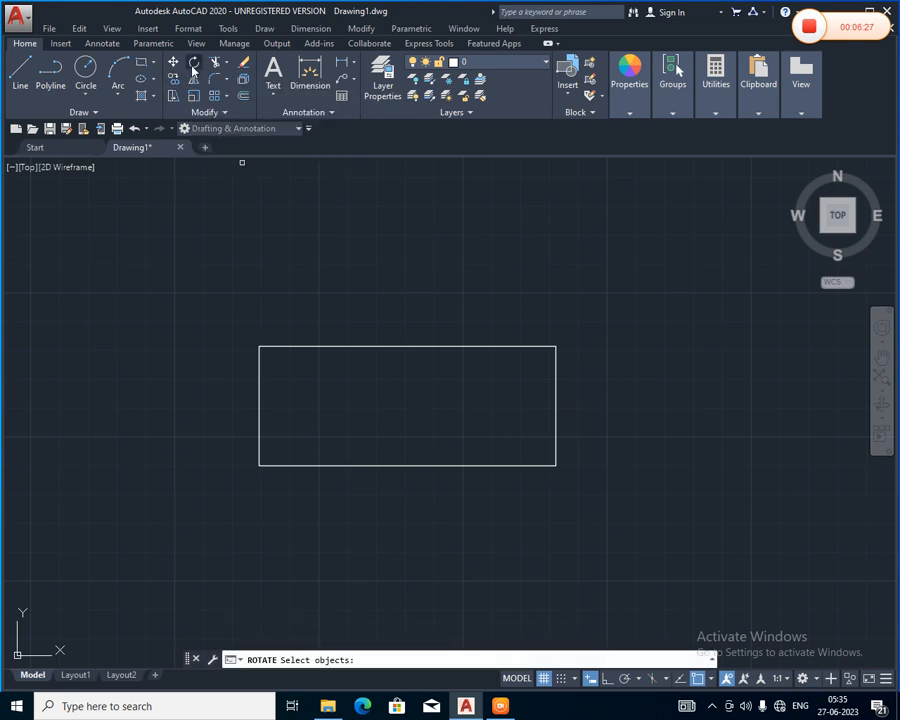
click(258, 395)
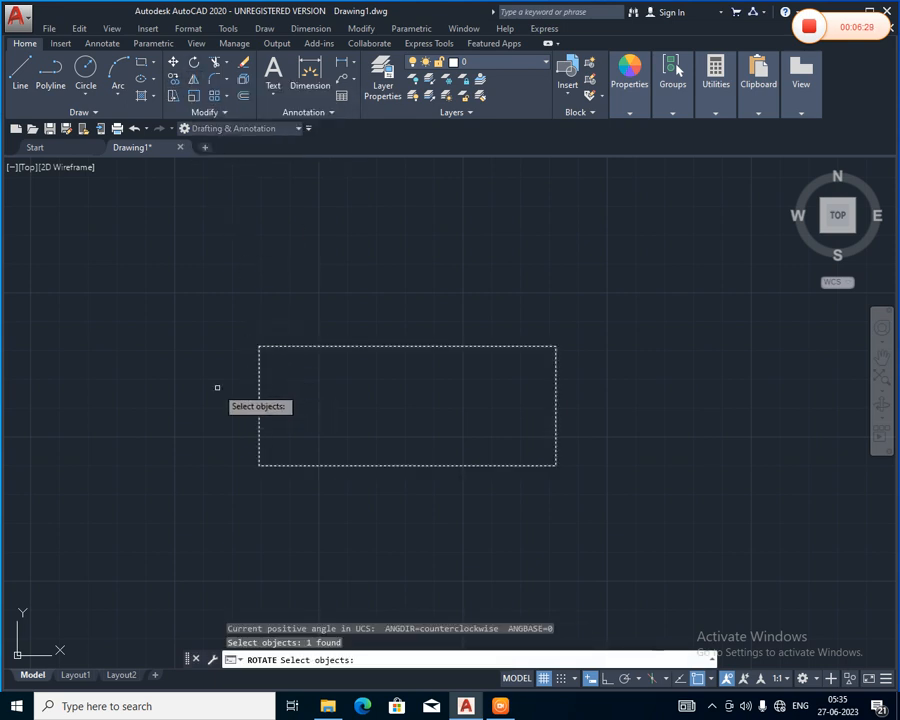
key(Return)
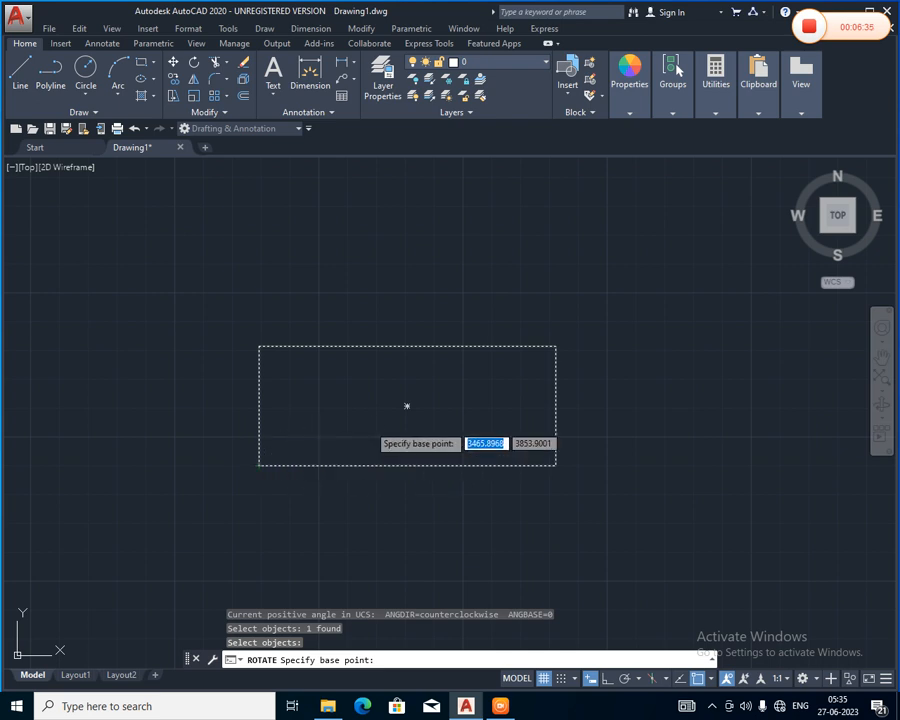
click(407, 405)
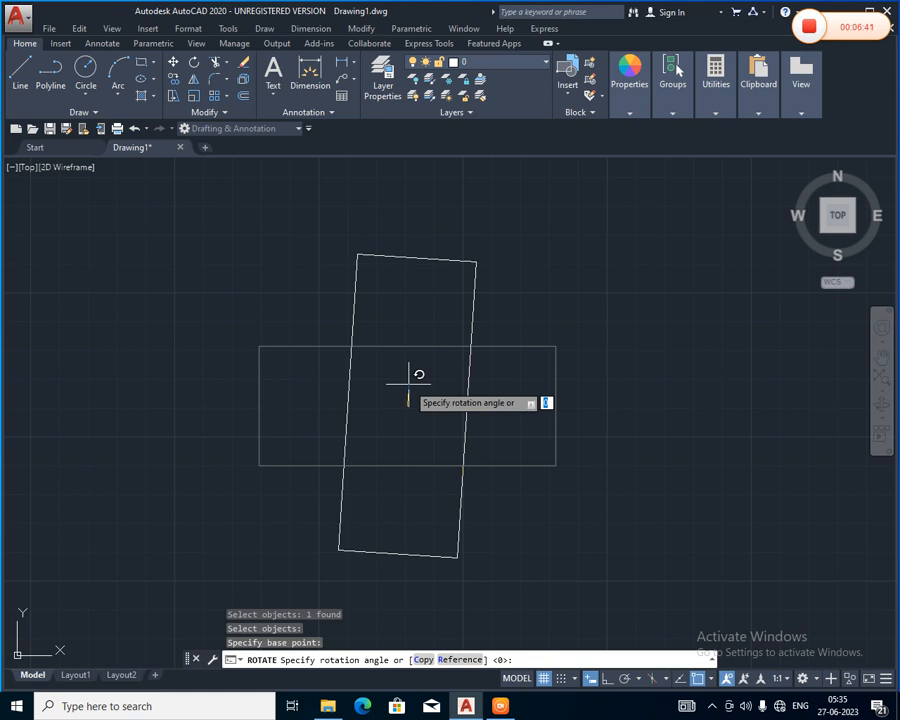
key(Return)
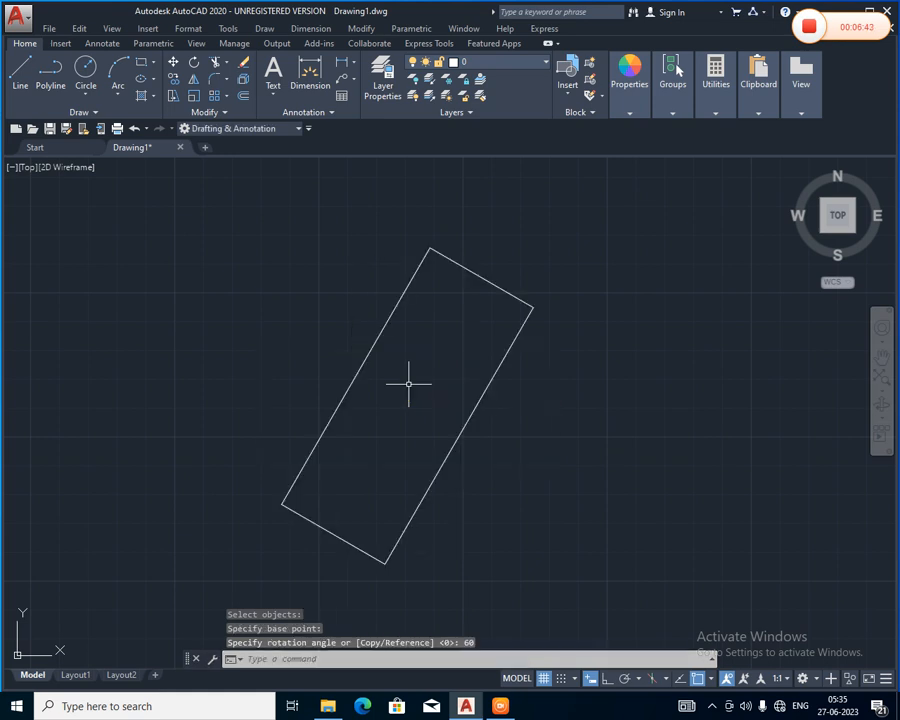
Step: Draw a horizontal line about 68 units long to the right from the rotated rectangle's lowest corner, with Ortho on
click(20, 72)
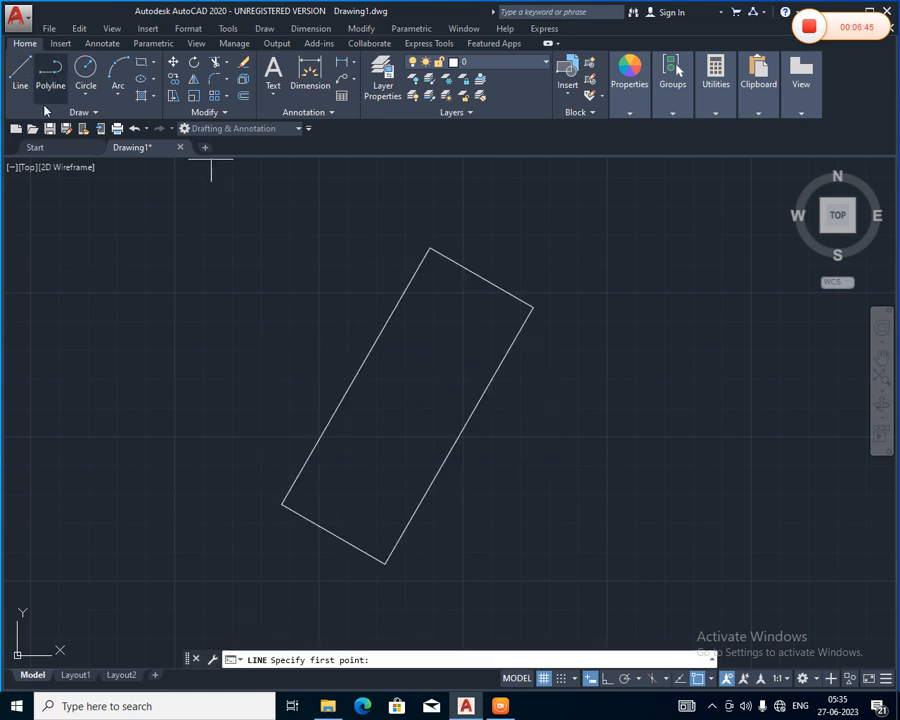
click(385, 563)
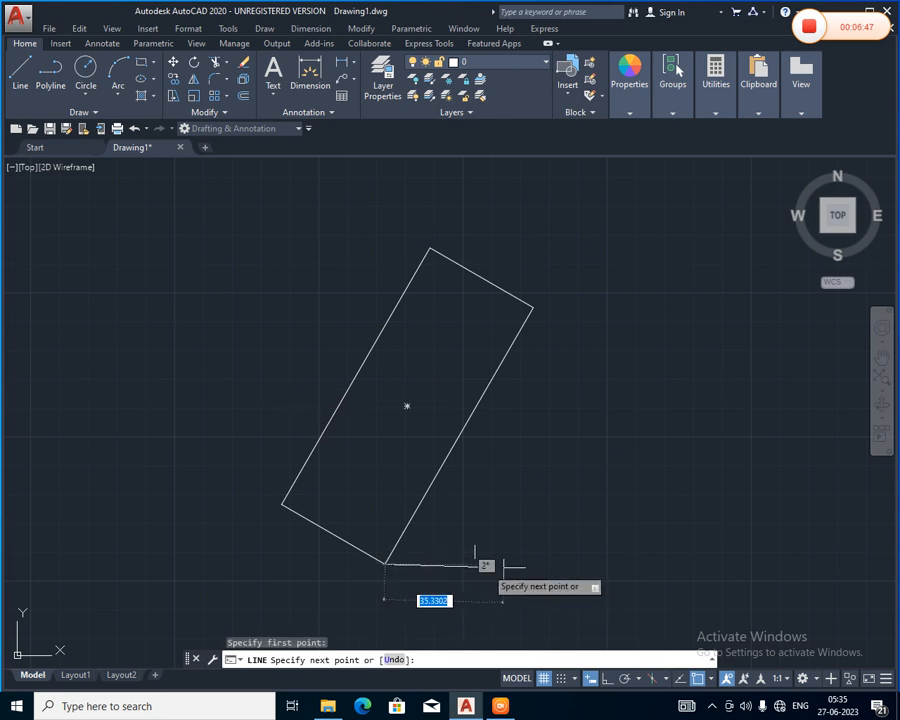
key(F8)
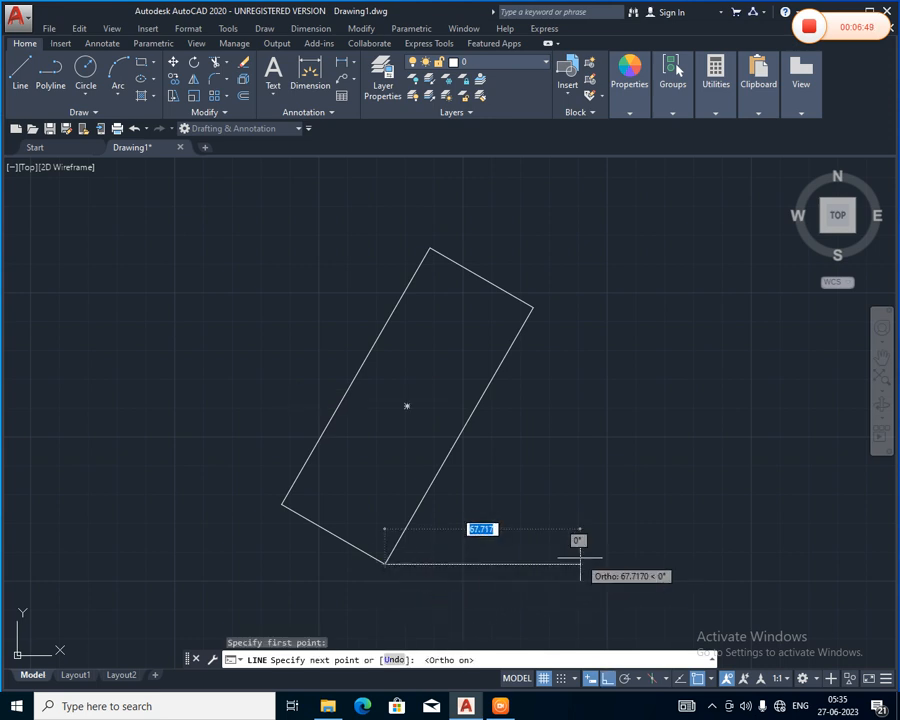
click(579, 561)
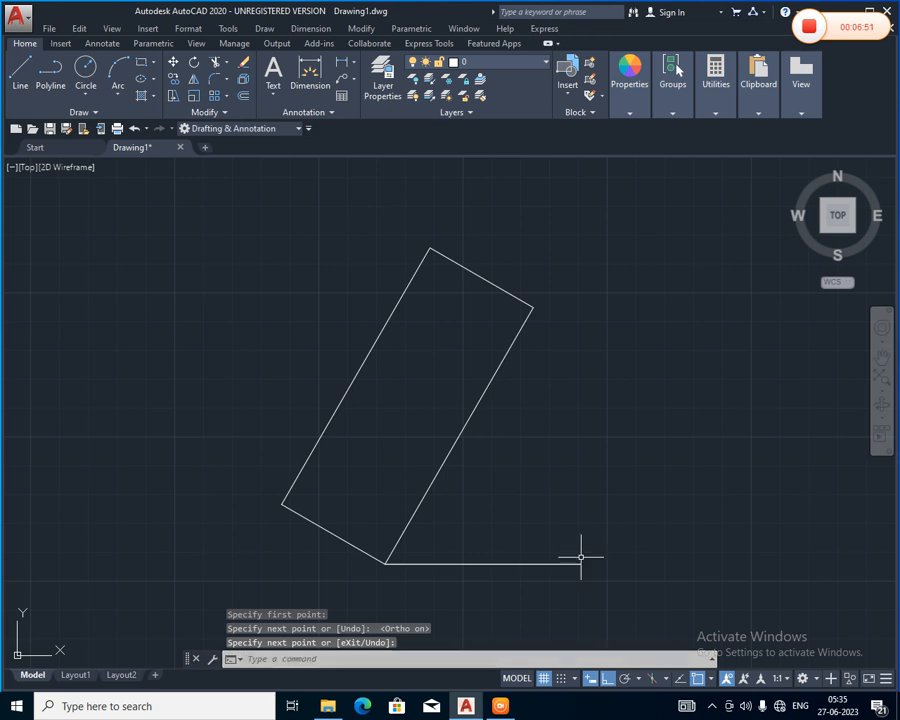
Step: Add an angular dimension between the rectangle's lower-right long side and the horizontal line
click(352, 65)
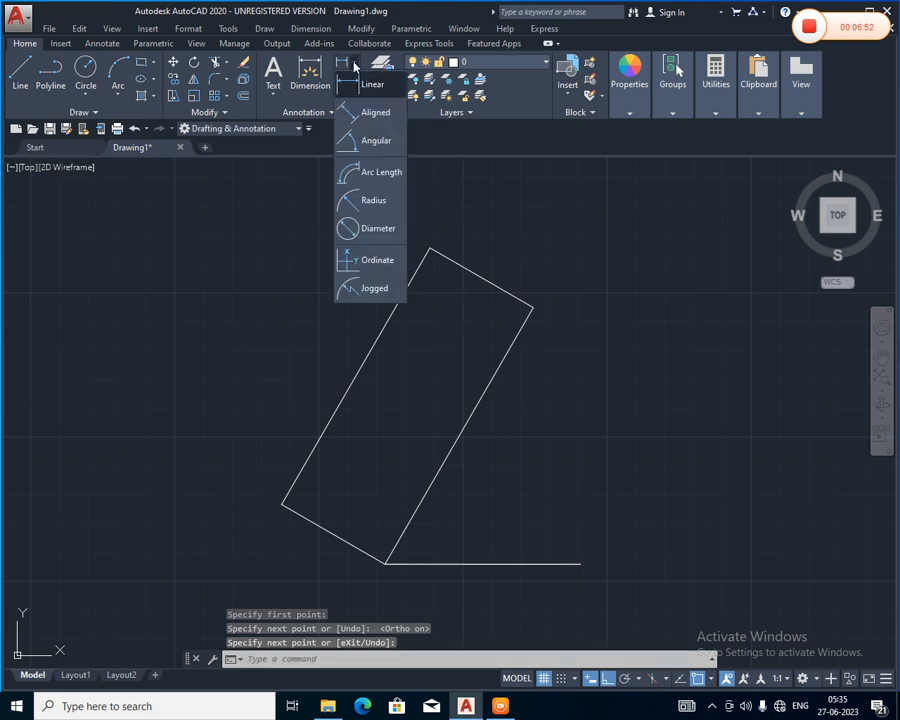
click(364, 140)
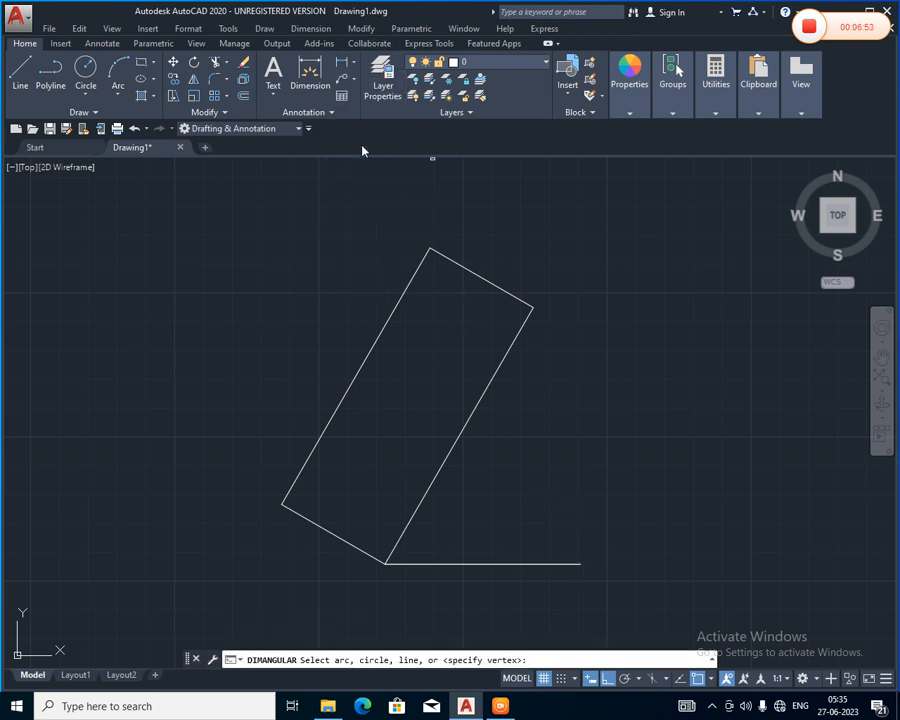
click(435, 480)
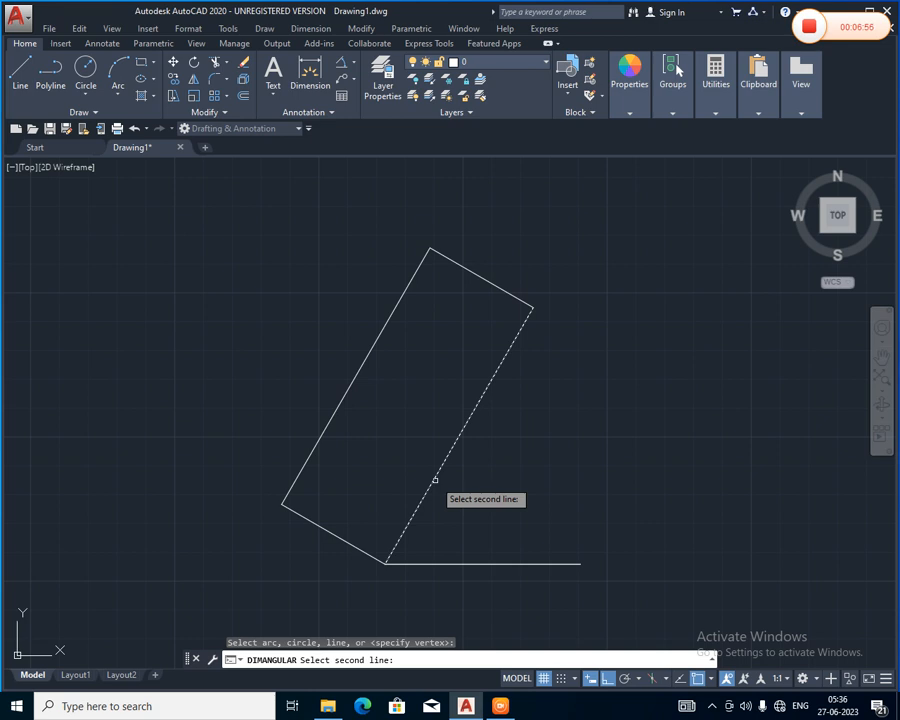
click(452, 564)
scroll(508, 492, up, 2)
middle_drag(508, 492, 450, 464)
scroll(449, 466, down, 4)
middle_drag(541, 484, 414, 480)
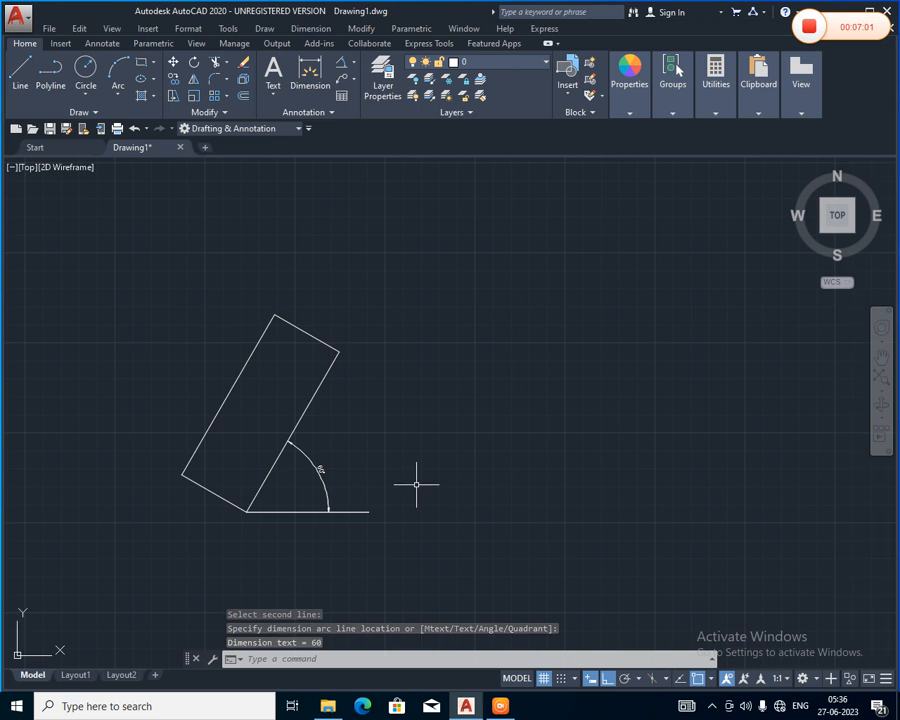
Step: Draw a second horizontal rectangle by two corner points in the empty area to the right of the dimensioned rectangle
click(144, 65)
click(466, 332)
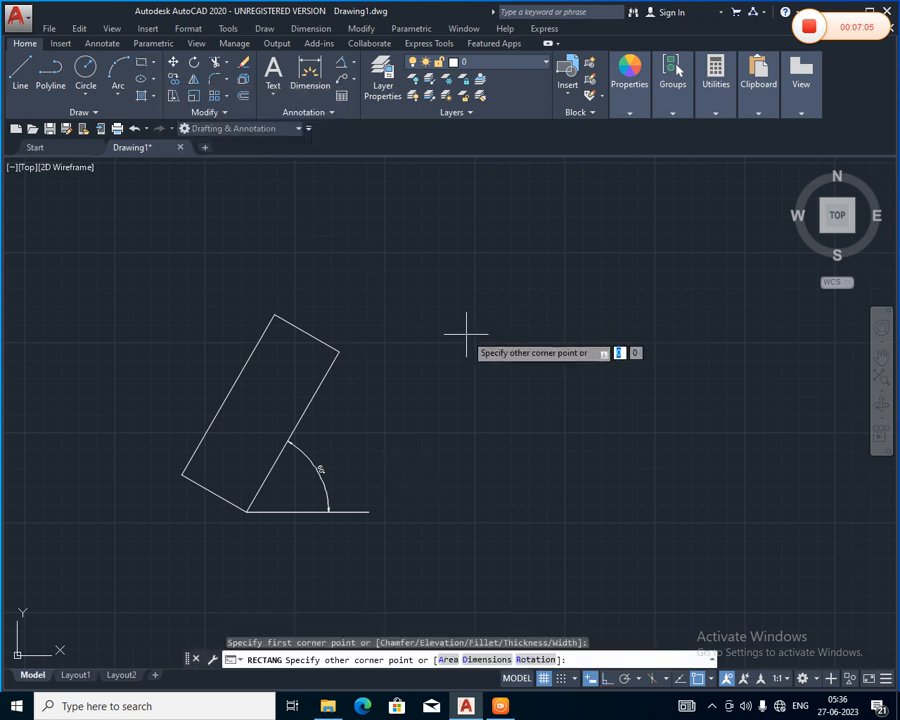
click(626, 418)
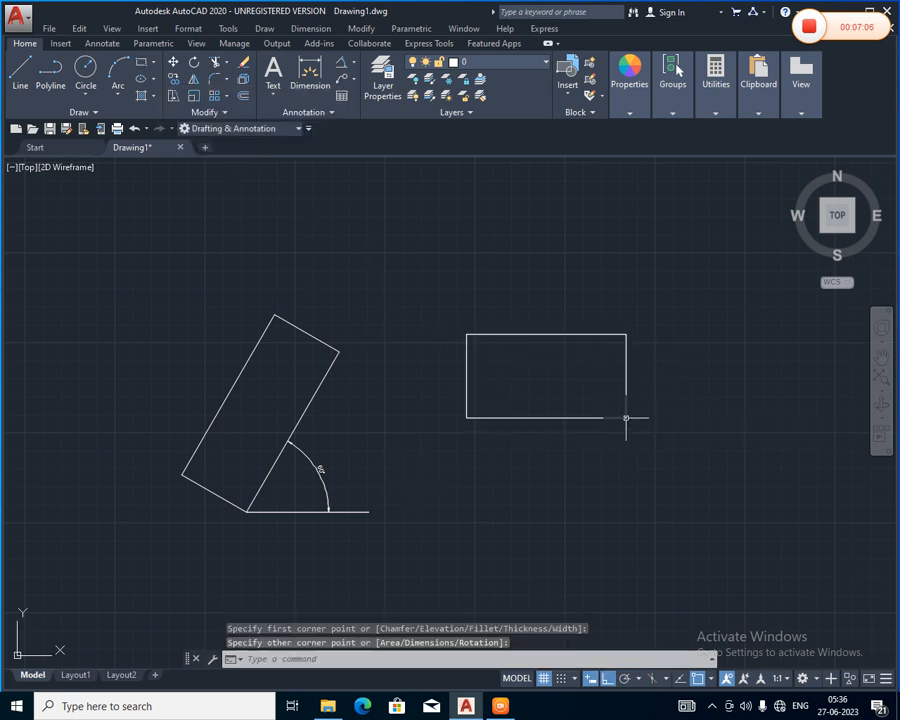
Step: Rotate the second rectangle 60 degrees about its lower-left corner, with Ortho off
click(193, 62)
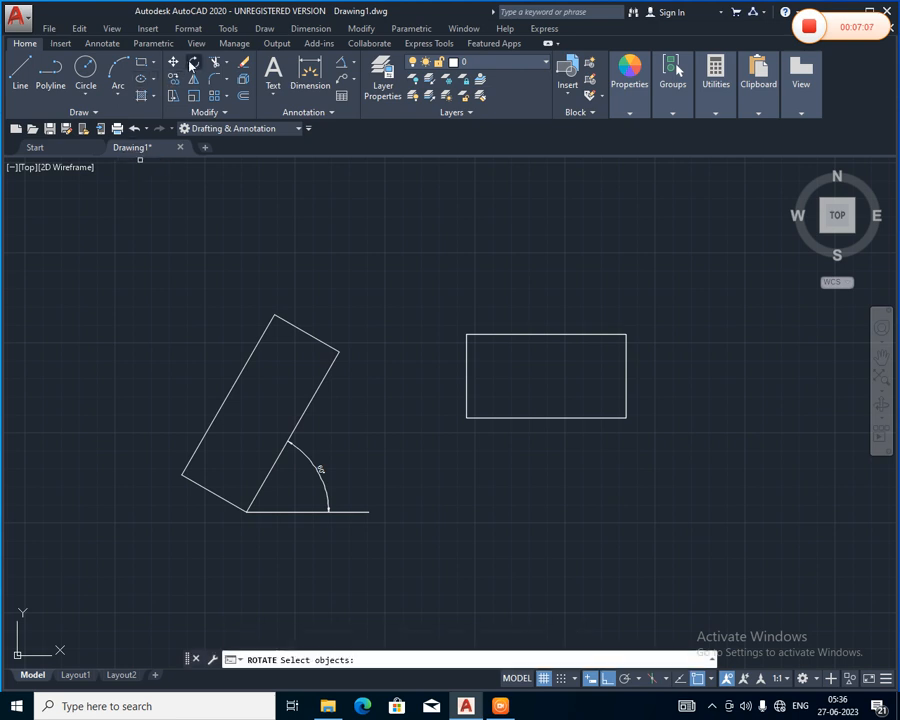
click(466, 357)
key(Return)
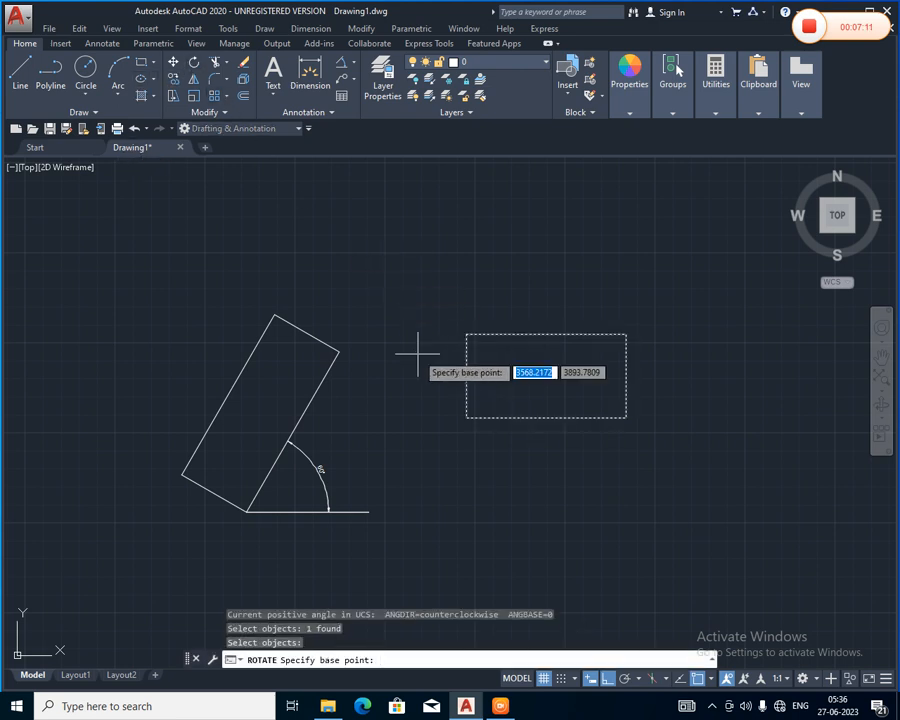
click(466, 418)
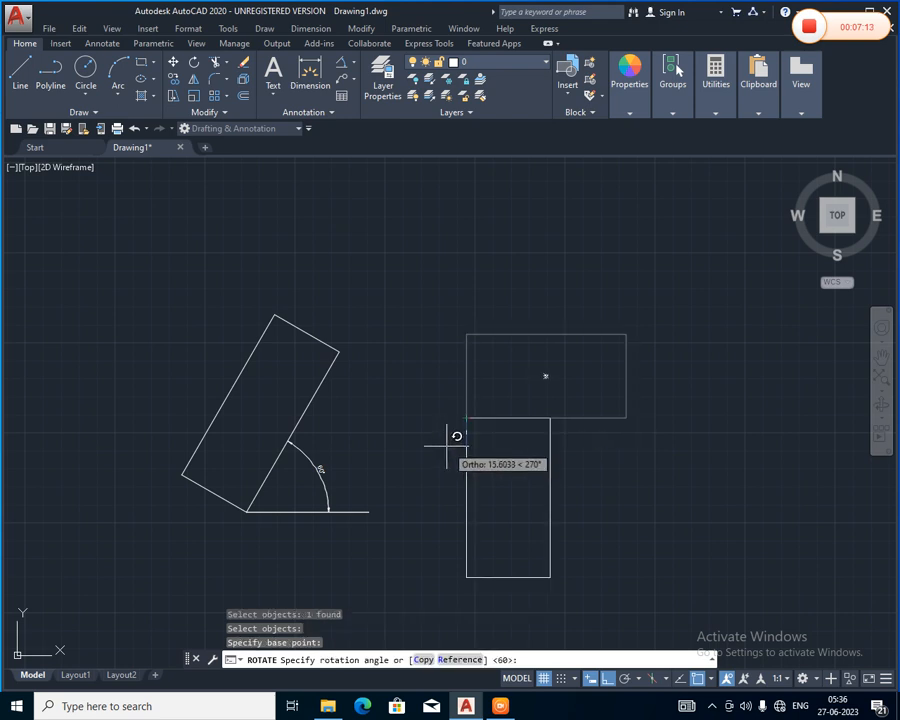
key(F8)
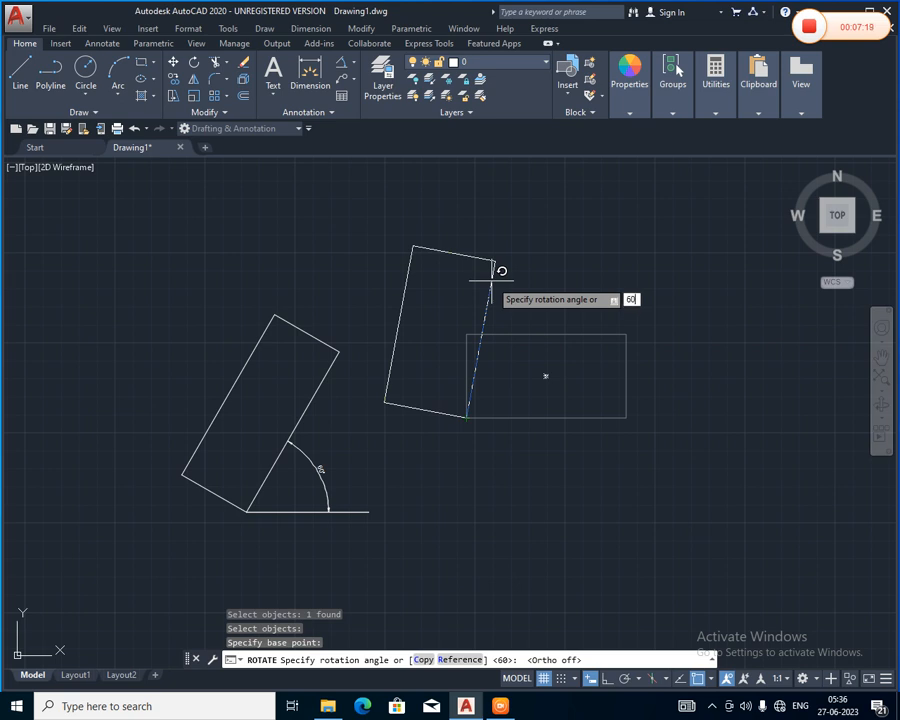
key(Return)
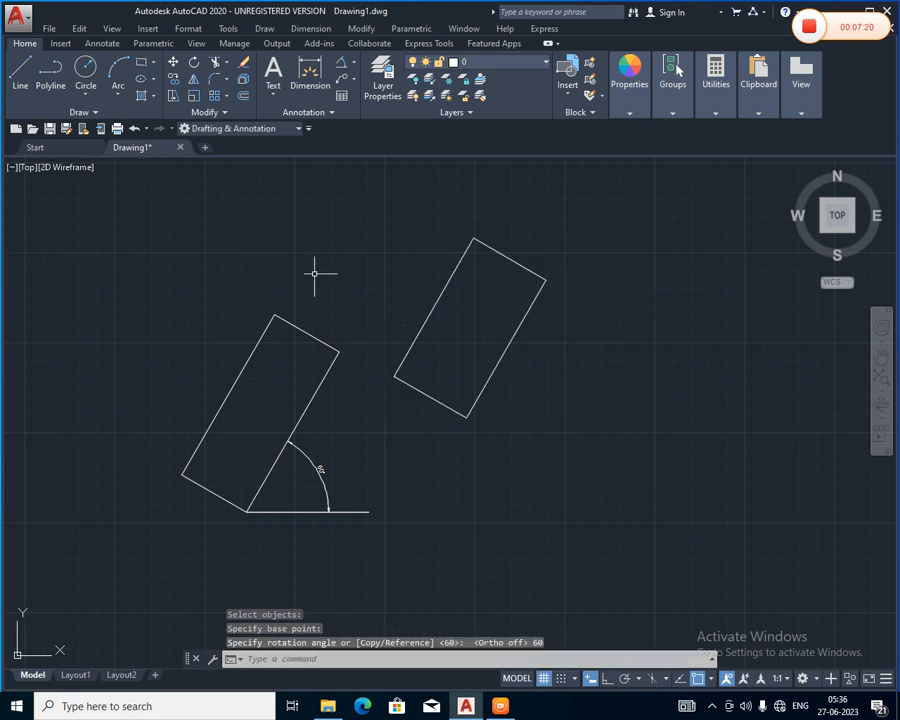
Step: Draw a horizontal line about 100 units long to the right from the second rectangle's lowest corner, with Ortho on
click(20, 70)
click(466, 417)
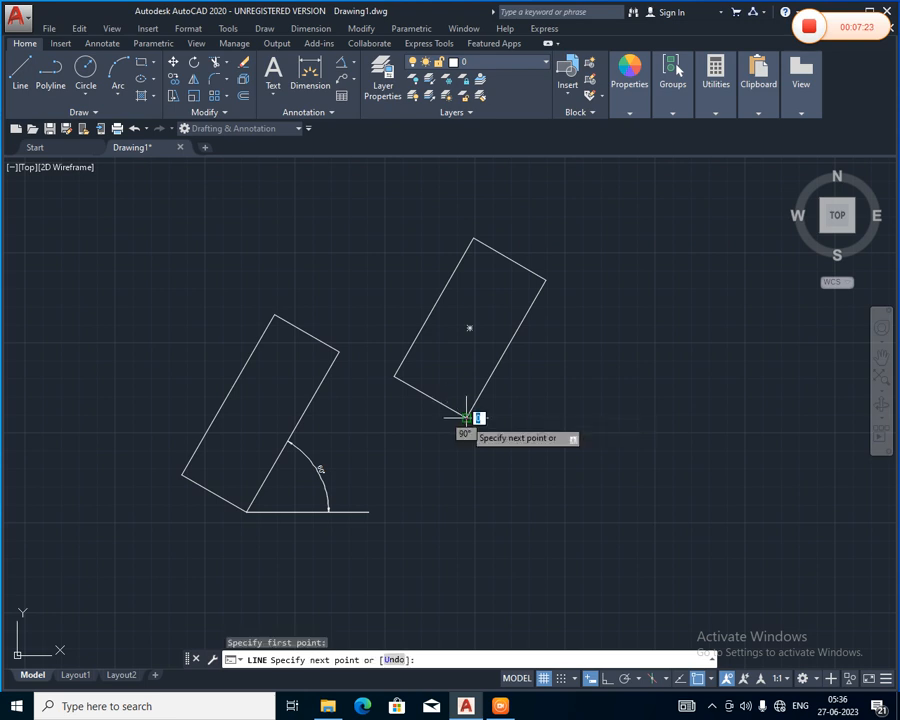
key(F8)
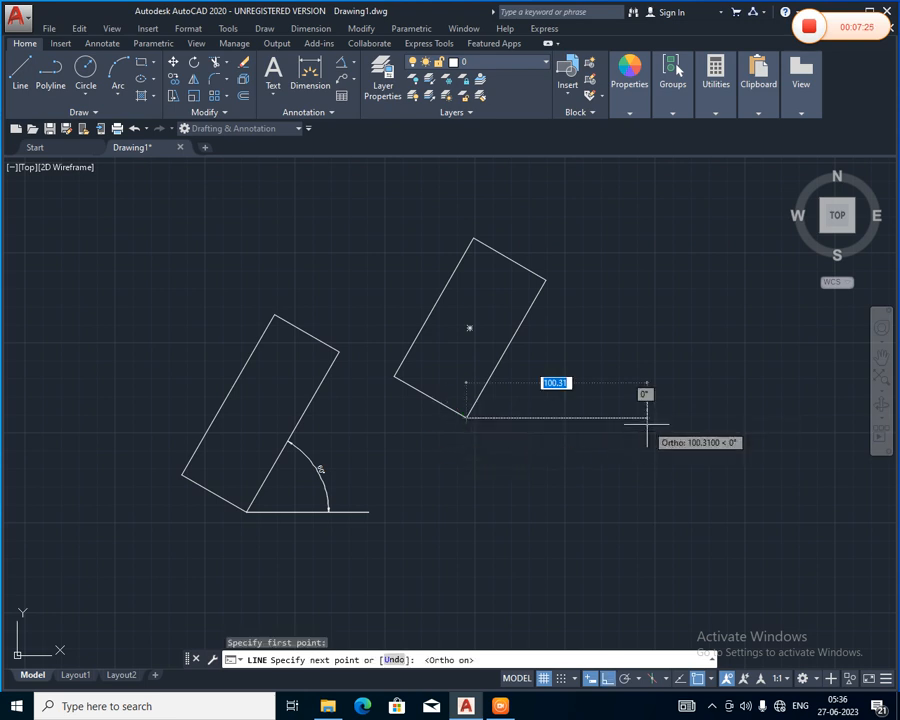
click(646, 423)
key(Return)
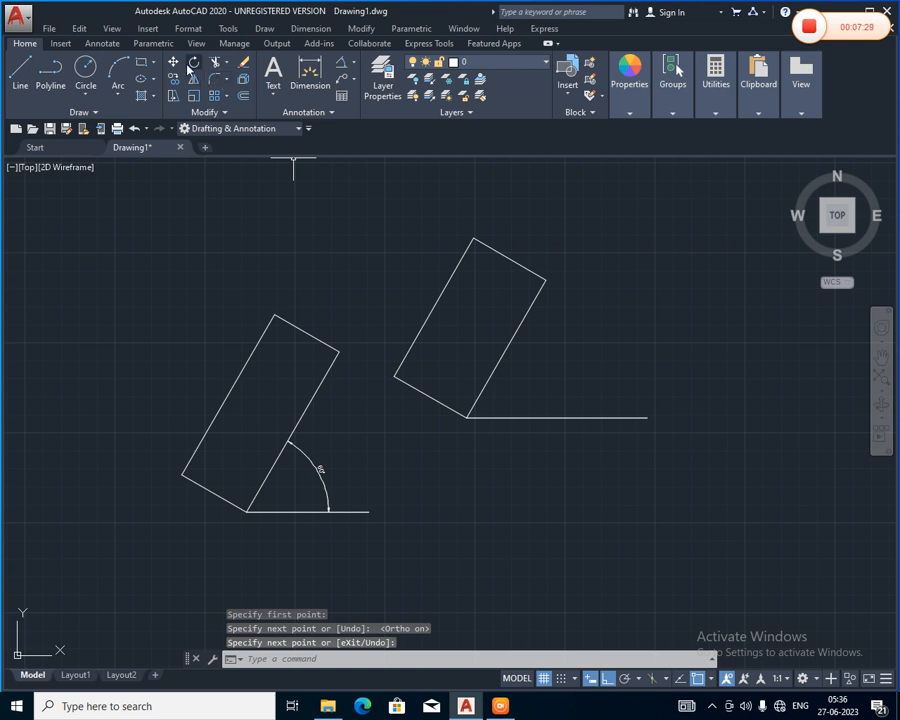
Step: Add an angular dimension between the second rectangle's lower-right long side and its horizontal line
click(342, 63)
click(500, 358)
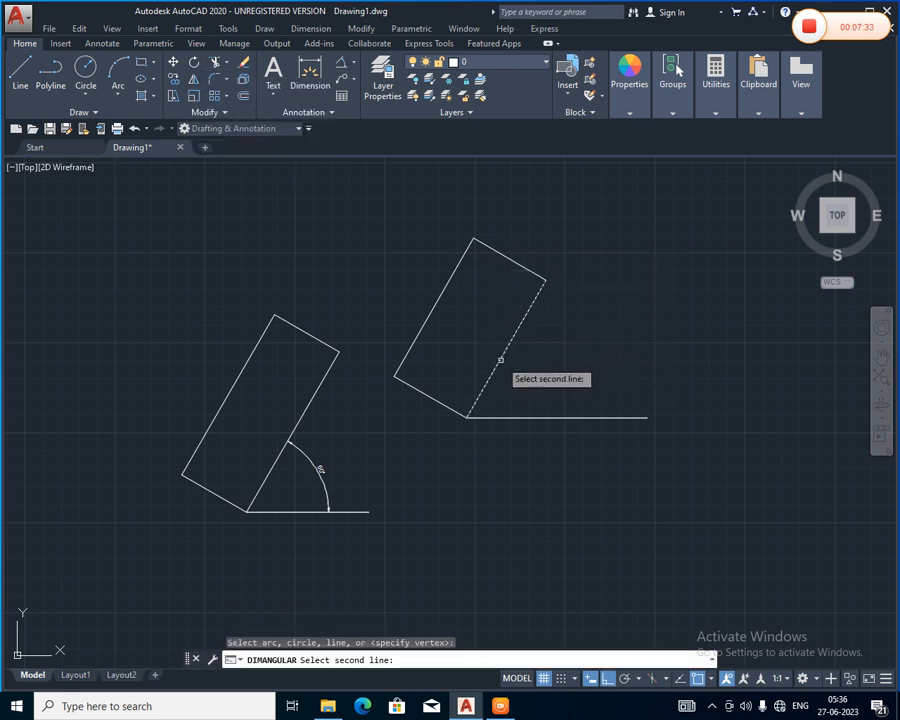
click(540, 416)
click(567, 381)
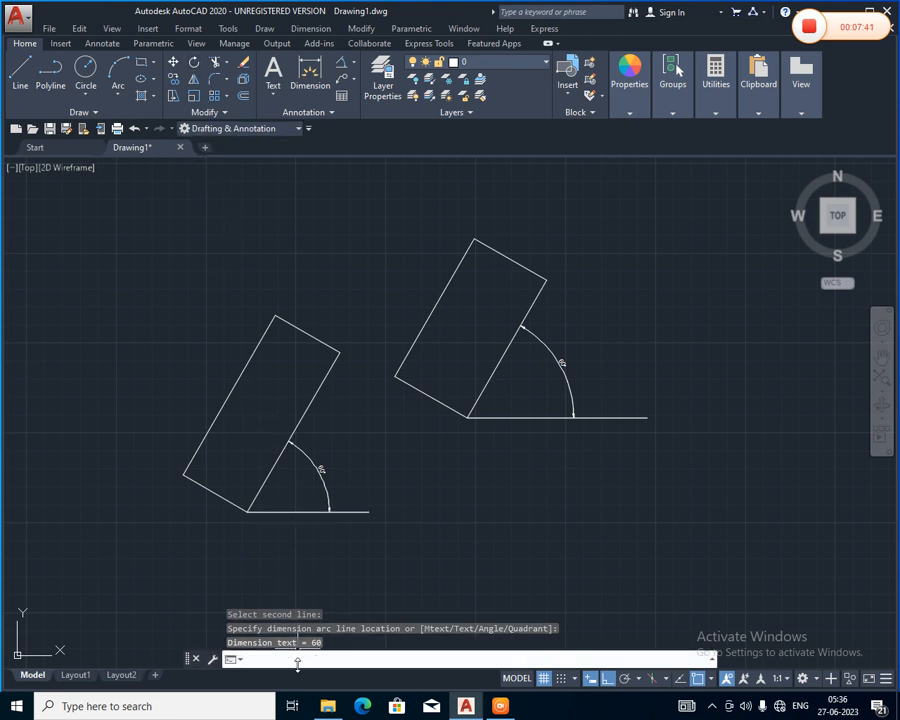
Step: Rotate the second rectangle by a further 90 degrees about its geometric centre using the RO command, with Ortho off
click(297, 663)
text(ro)
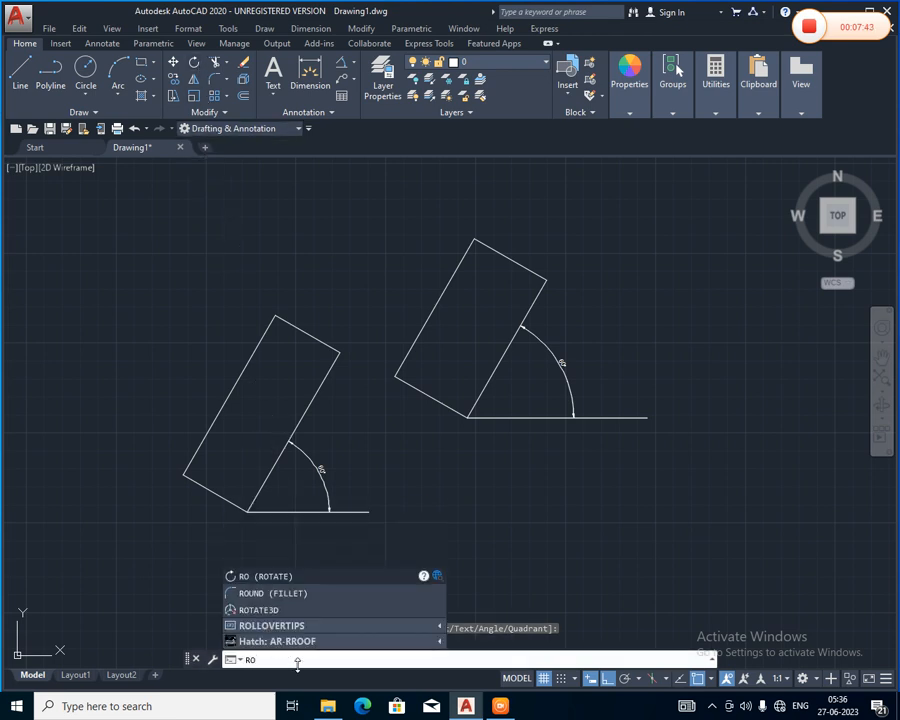
click(286, 576)
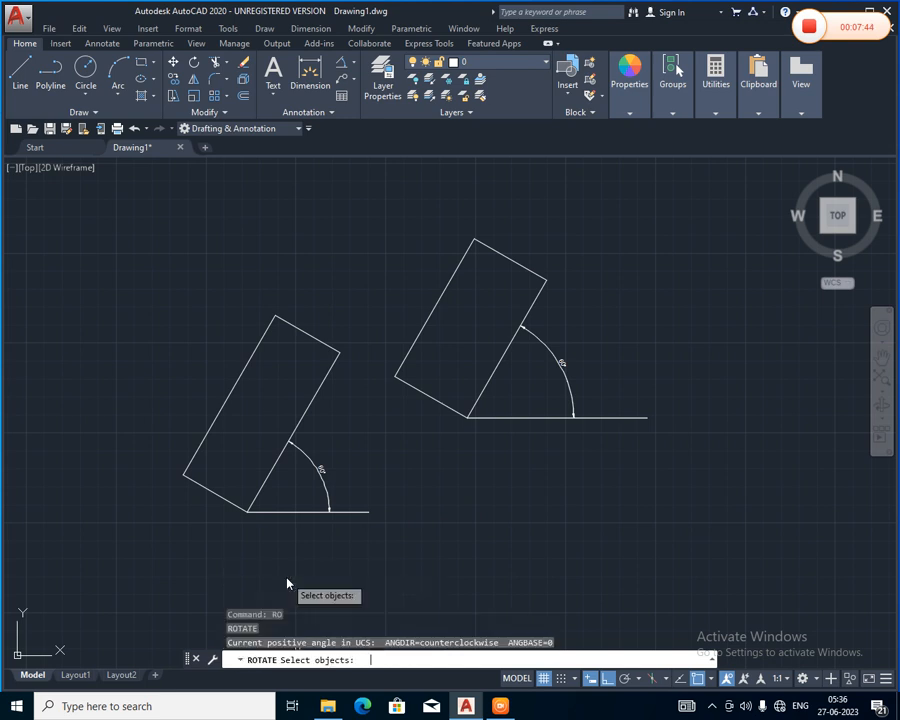
click(486, 378)
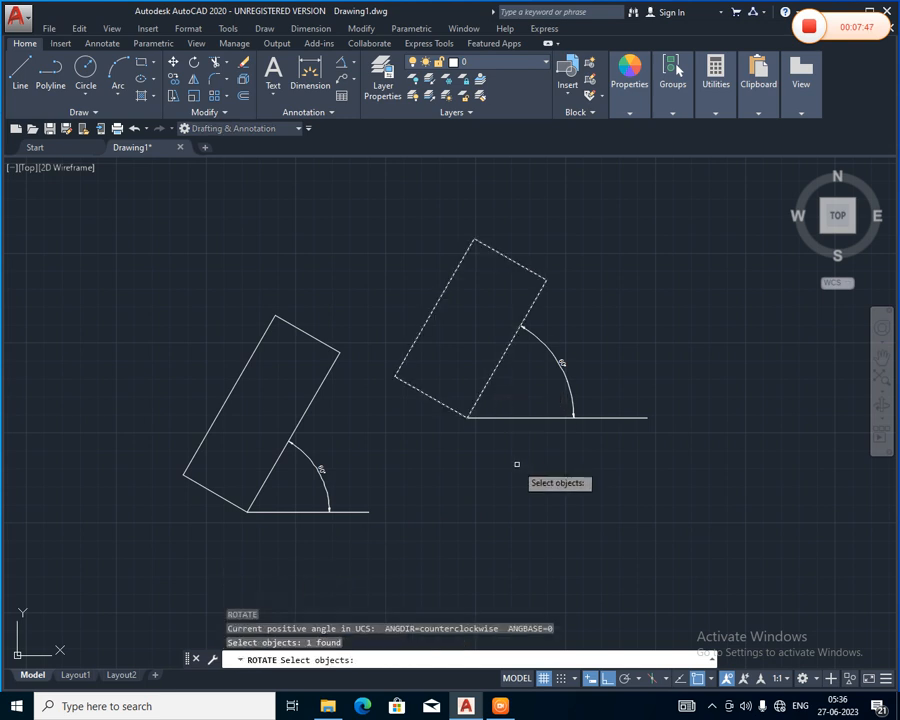
key(Return)
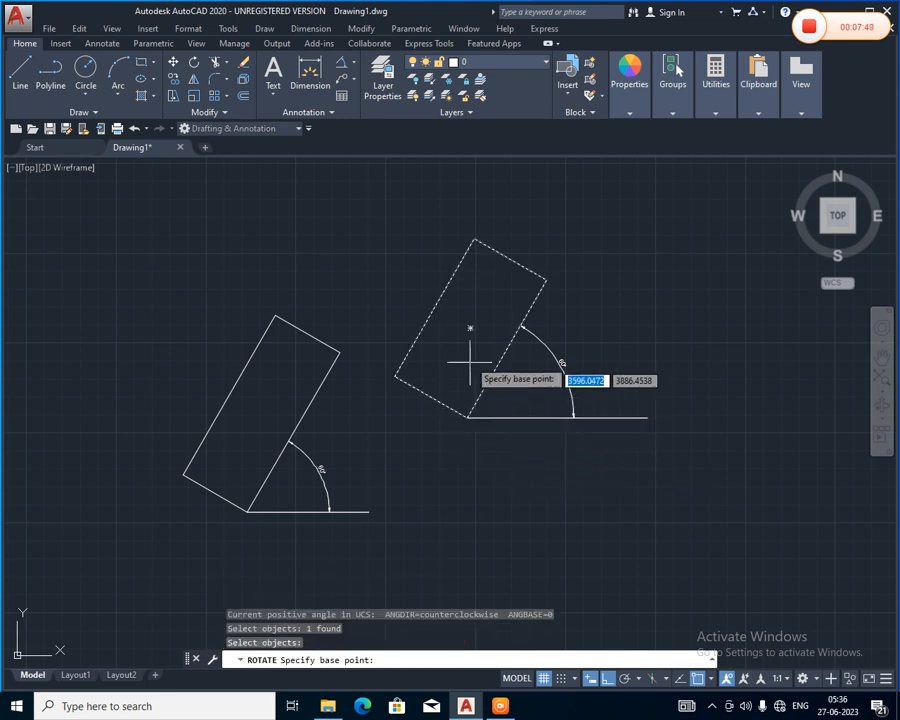
click(469, 326)
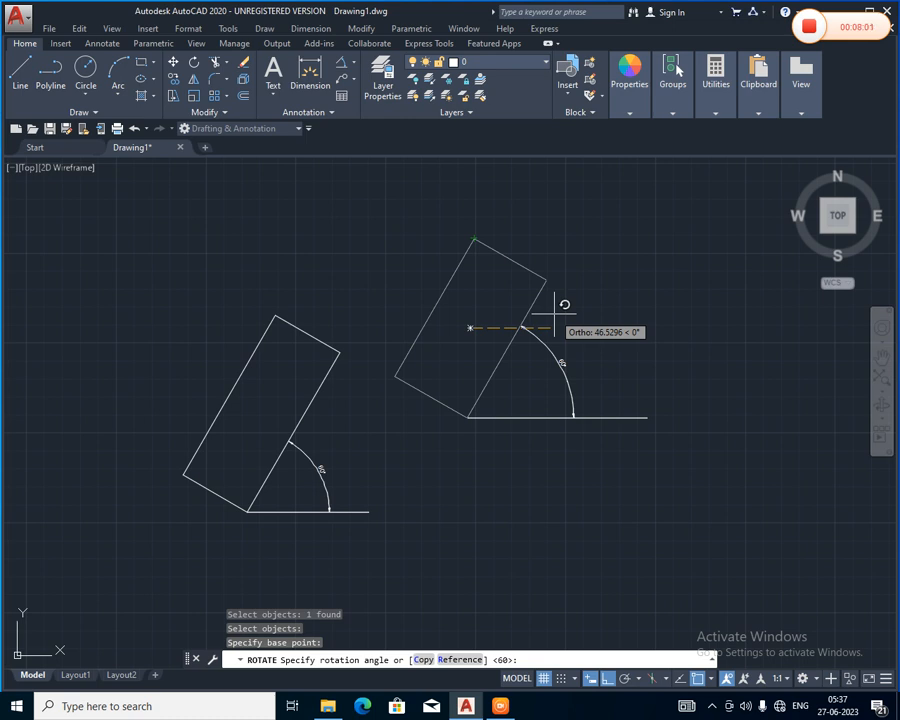
key(F8)
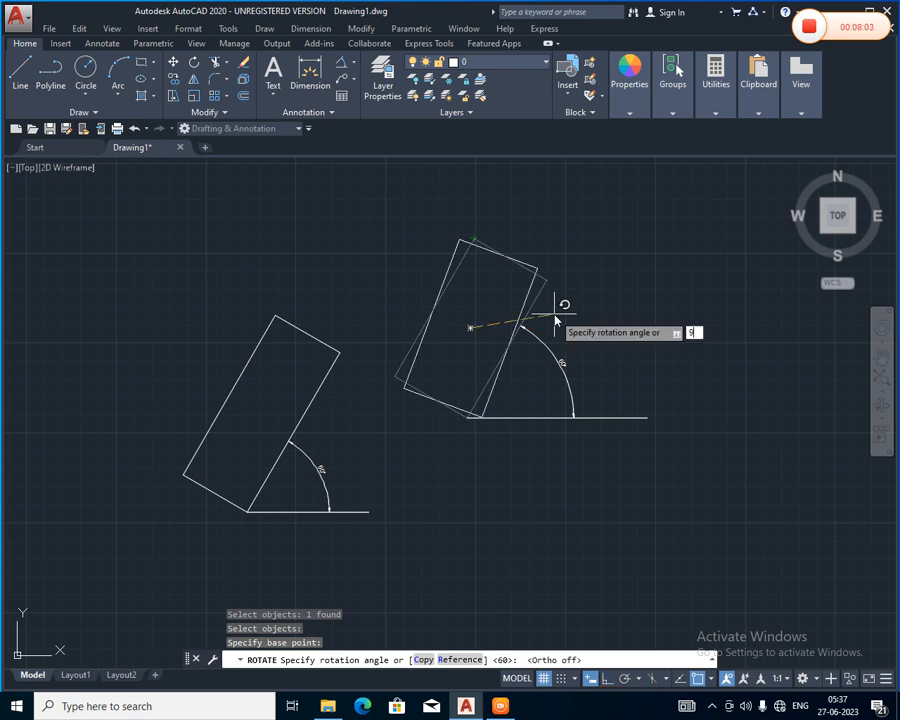
key(Return)
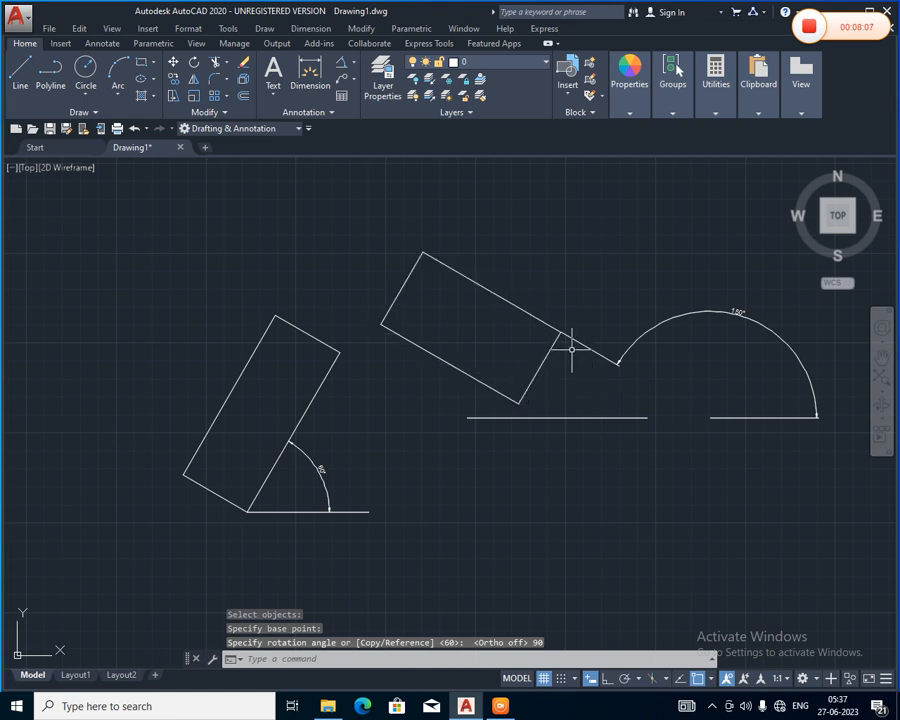
Step: Examine the rotated rectangles with their angular dimensions and the copied and moved circles across the whole drawing
scroll(567, 356, down, 2)
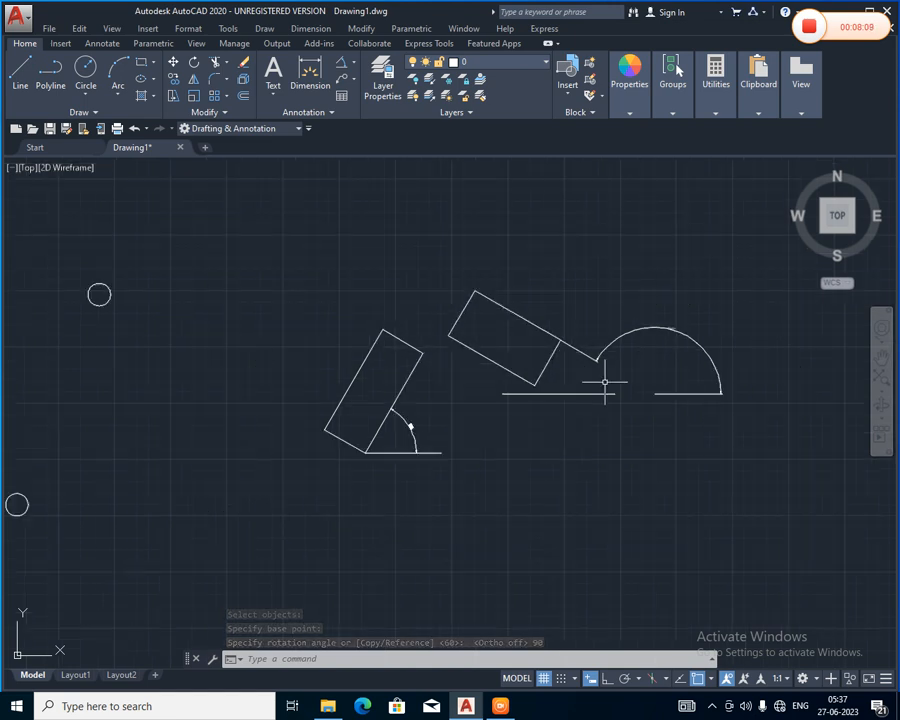
scroll(602, 381, up, 2)
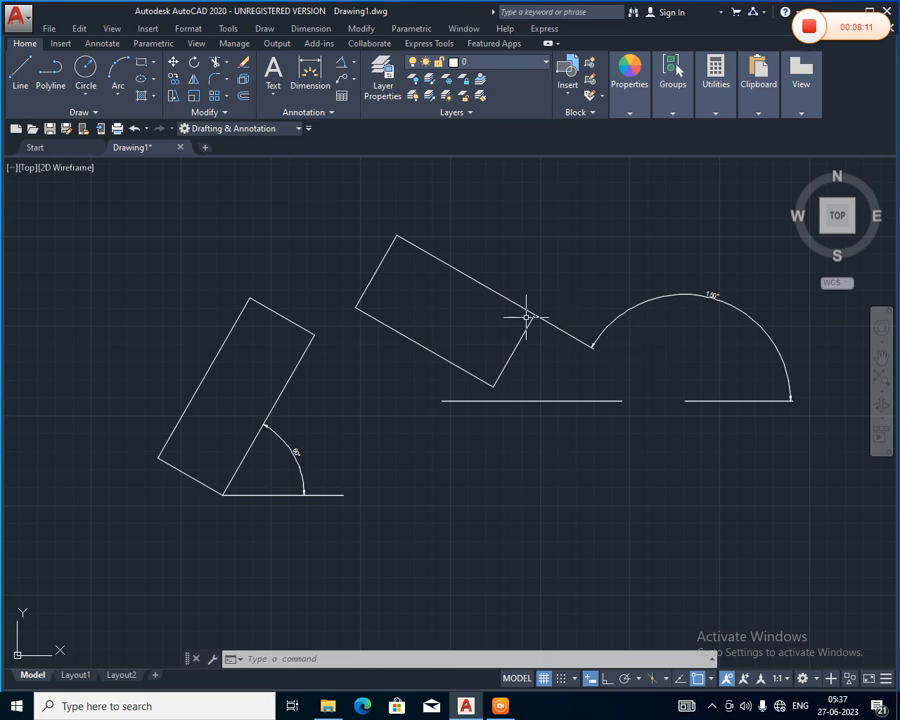
scroll(659, 361, down, 3)
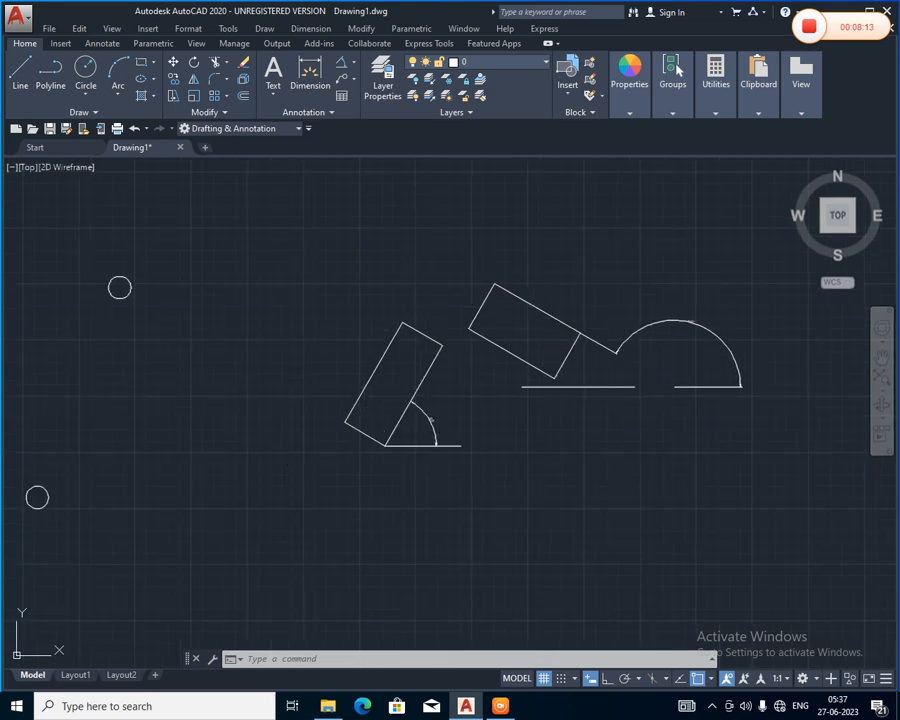
scroll(467, 397, up, 1)
scroll(467, 397, up, 2)
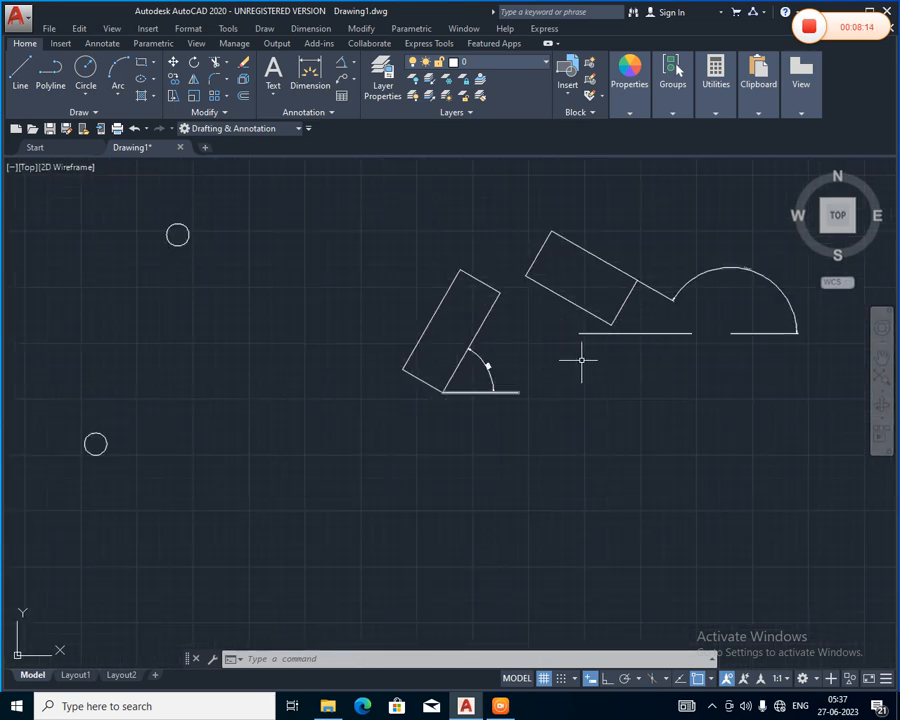
middle_drag(143, 335, 404, 386)
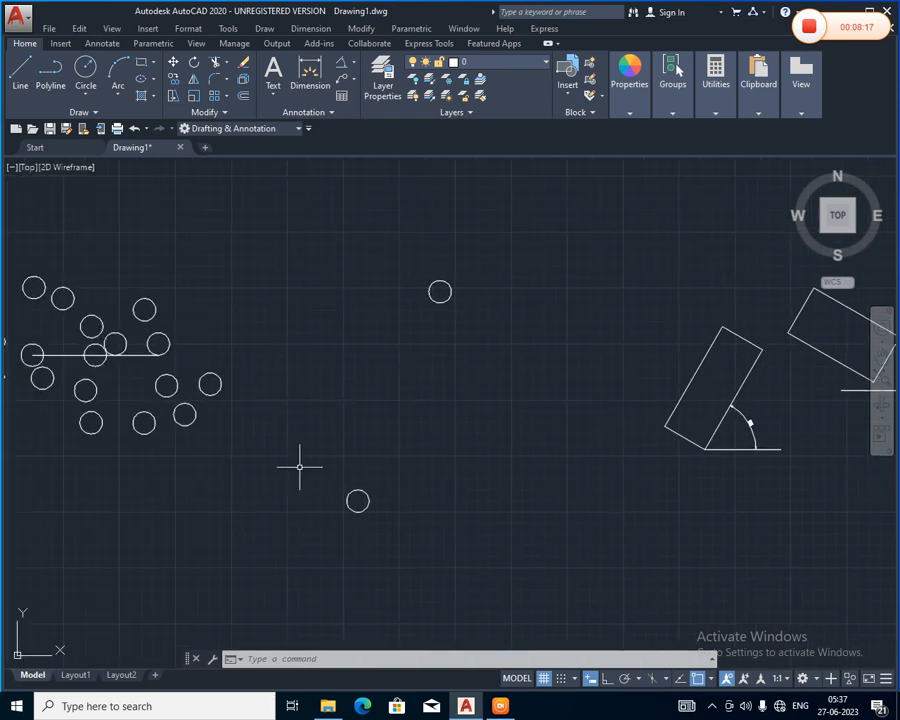
mouse_move(246, 422)
middle_down()
mouse_move(323, 442)
mouse_move(451, 448)
middle_up()
scroll(561, 440, up, 2)
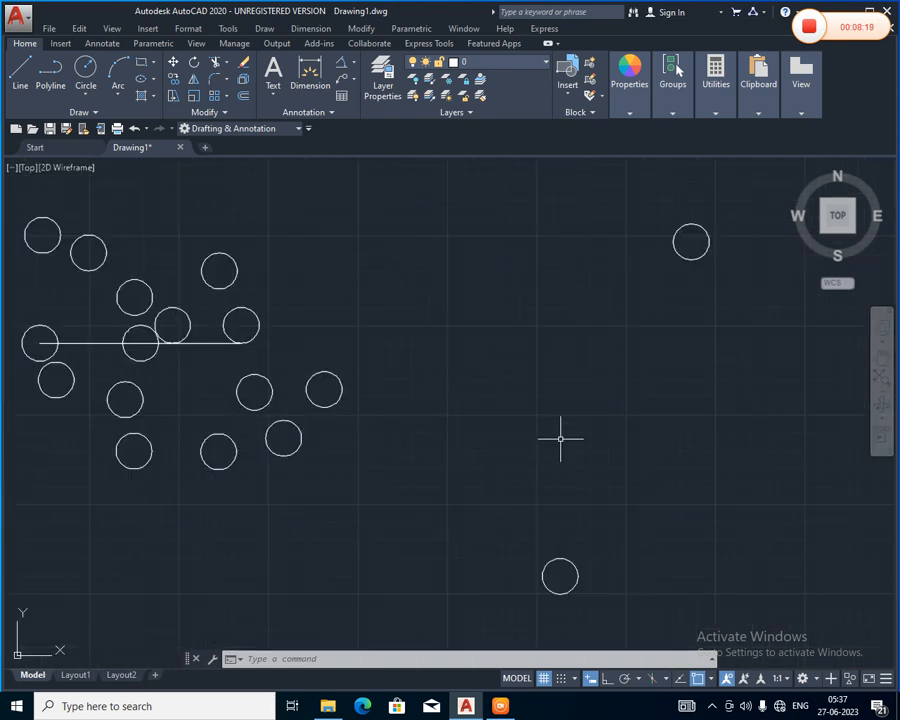
scroll(560, 438, down, 6)
middle_drag(560, 438, 490, 403)
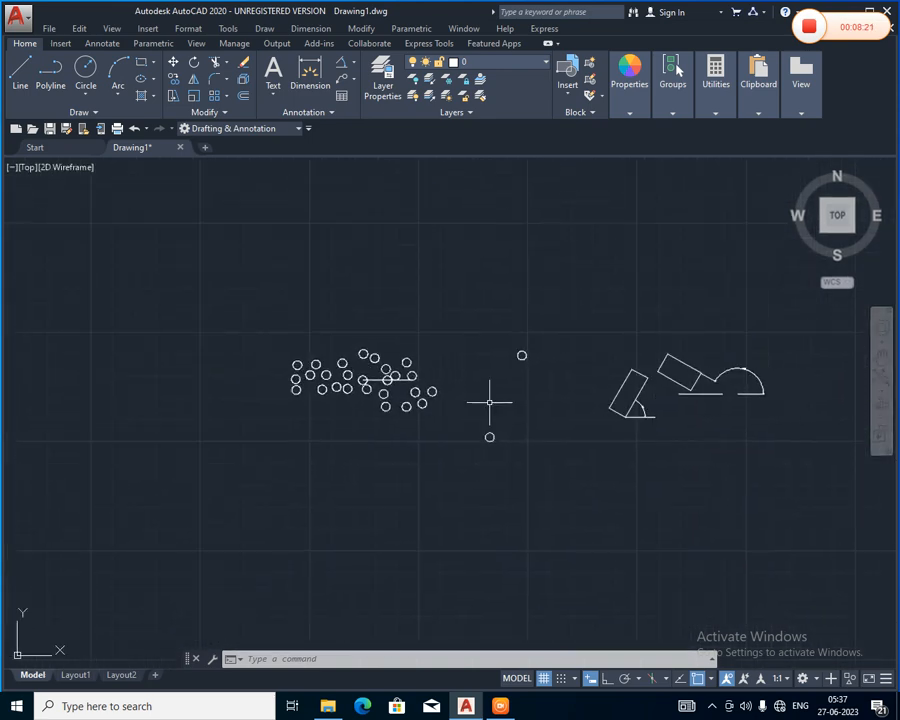